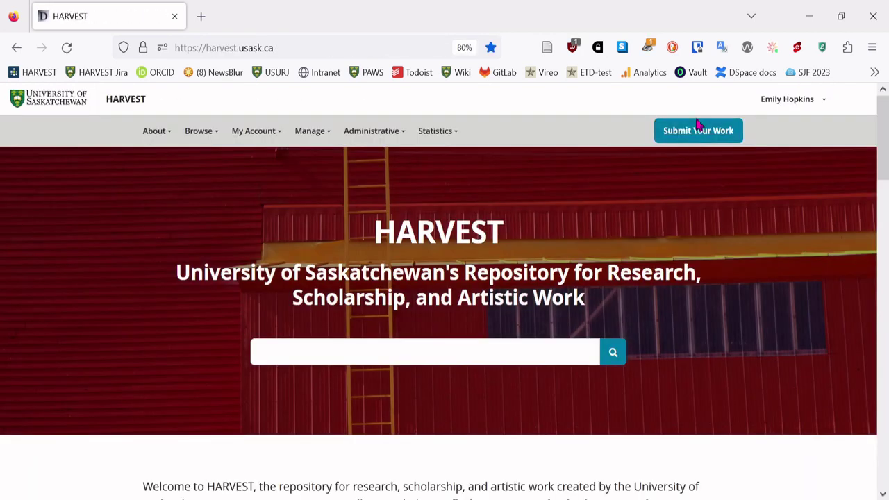
# Start a new submission in the Open Educational Resources collection and continue to Describe Item
pyautogui.click(696, 127)
pyautogui.scroll(-1, 92, 337)
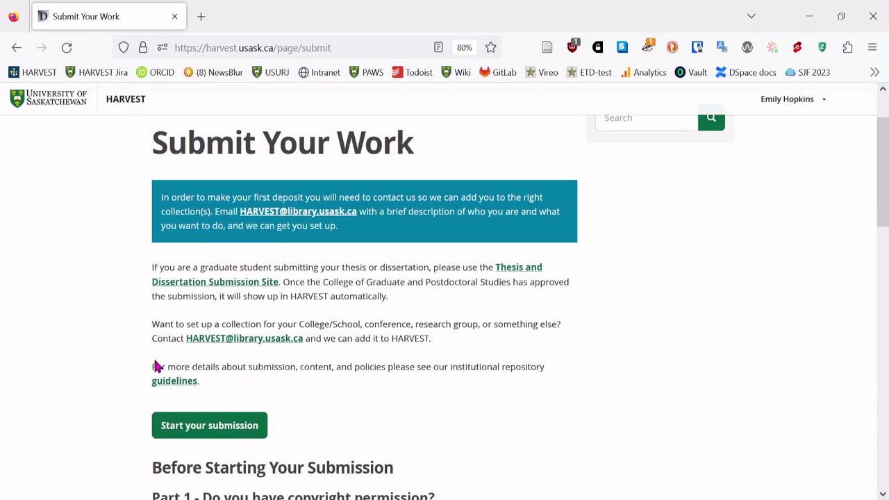
pyautogui.click(240, 431)
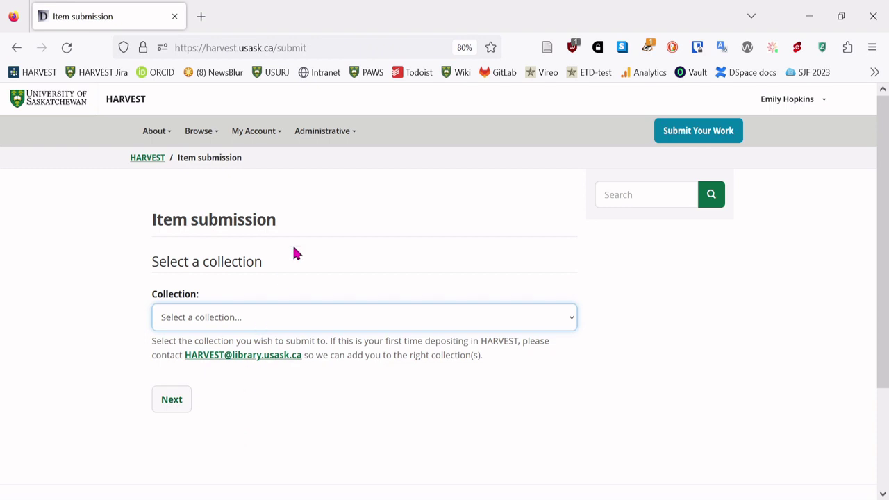
pyautogui.click(296, 179)
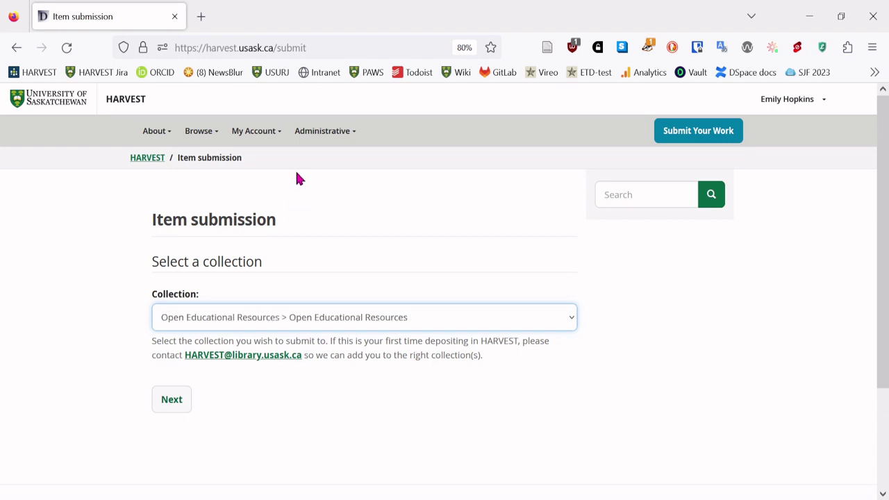
pyautogui.click(167, 408)
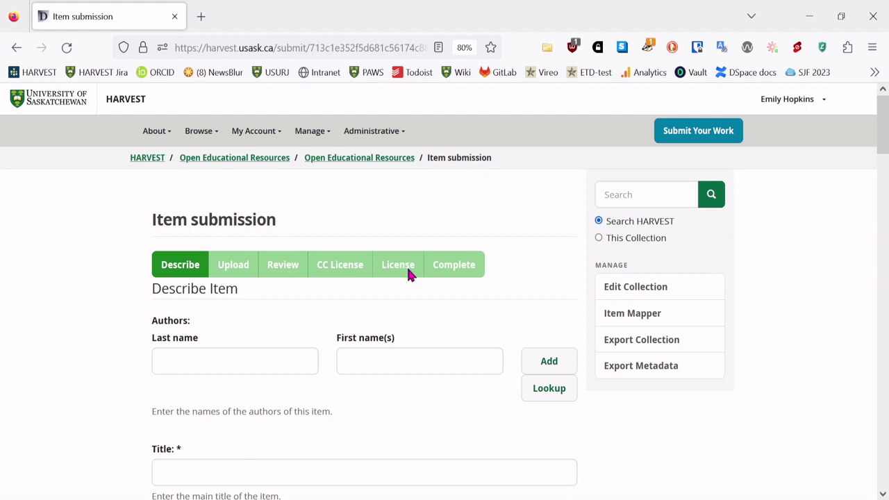
# Add the author's last name and first name to the Authors list
pyautogui.click(301, 356)
pyautogui.write('Chang')
pyautogui.press('Tab')
pyautogui.write('Lawrence')
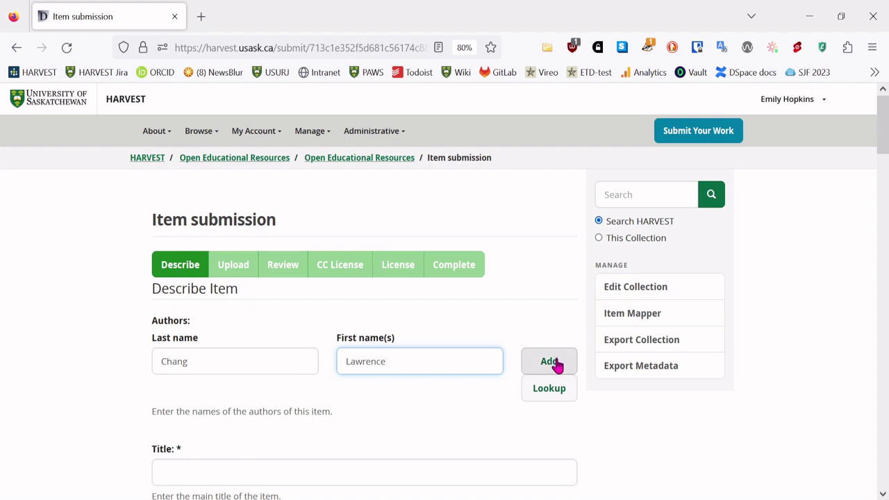
pyautogui.click(556, 362)
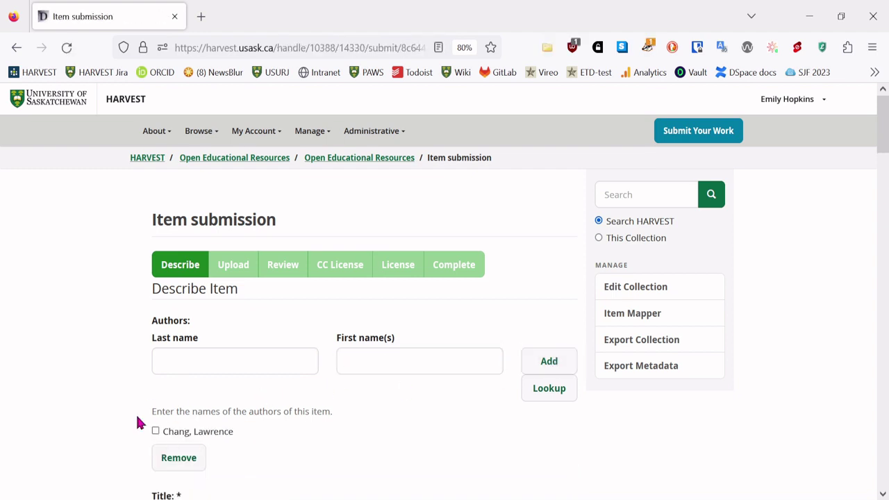
pyautogui.scroll(-1, 417, 404)
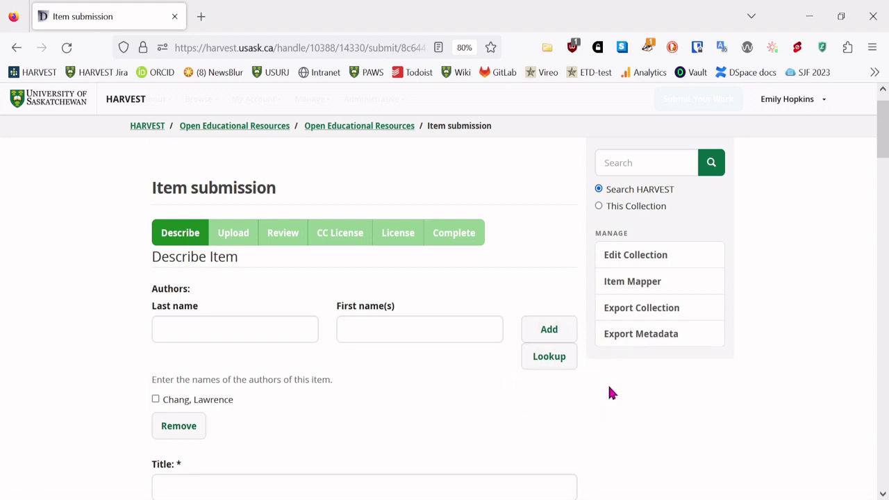
pyautogui.scroll(-1, 610, 393)
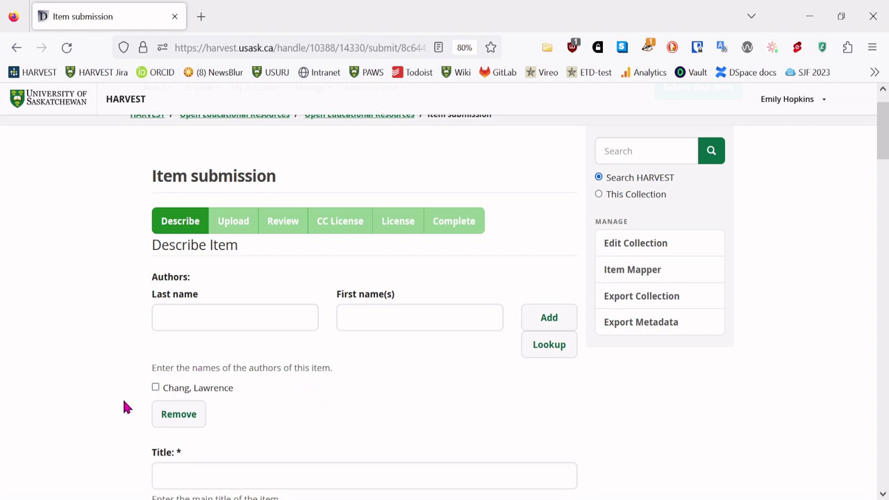
pyautogui.scroll(-2, 126, 408)
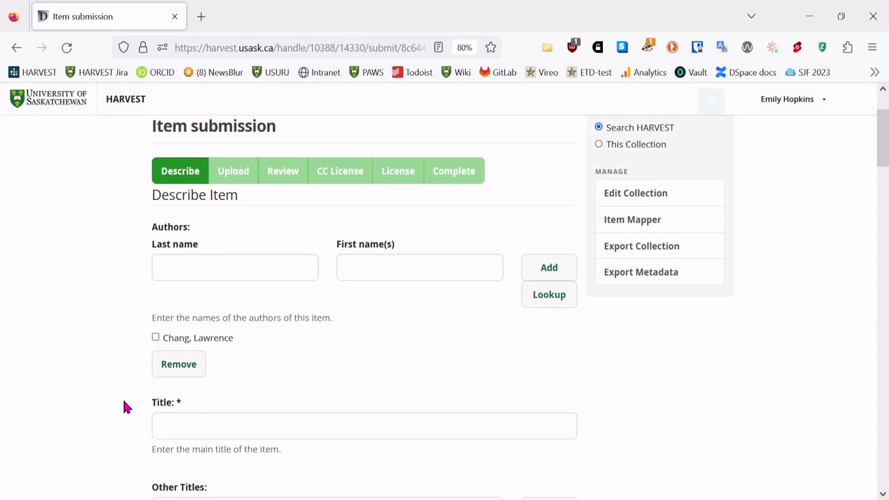
# Enter the title 'Precalculus Mathematics: Lecture Notes'
pyautogui.click(194, 416)
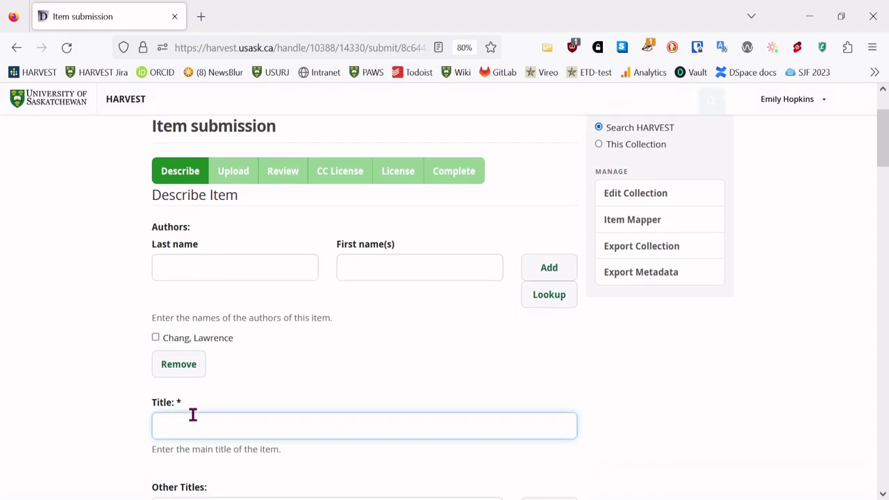
pyautogui.write('Precalculus Mathematics: Lecture Notes')
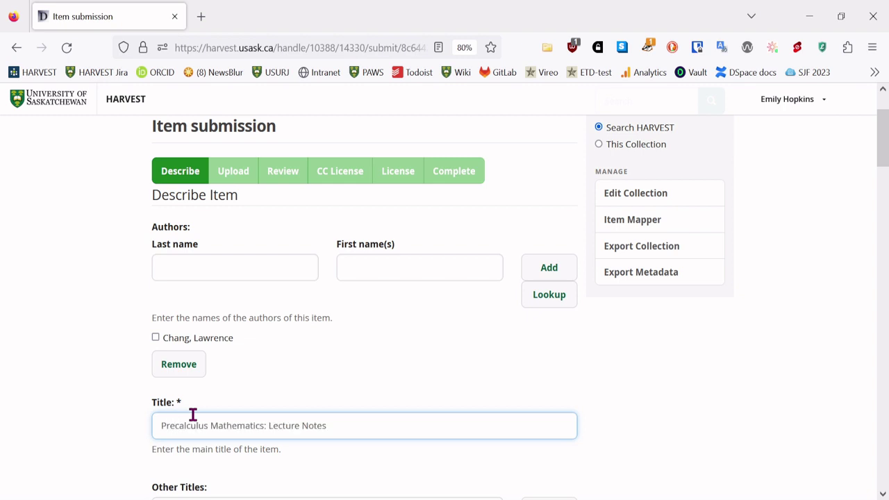
pyautogui.scroll(-2, 125, 420)
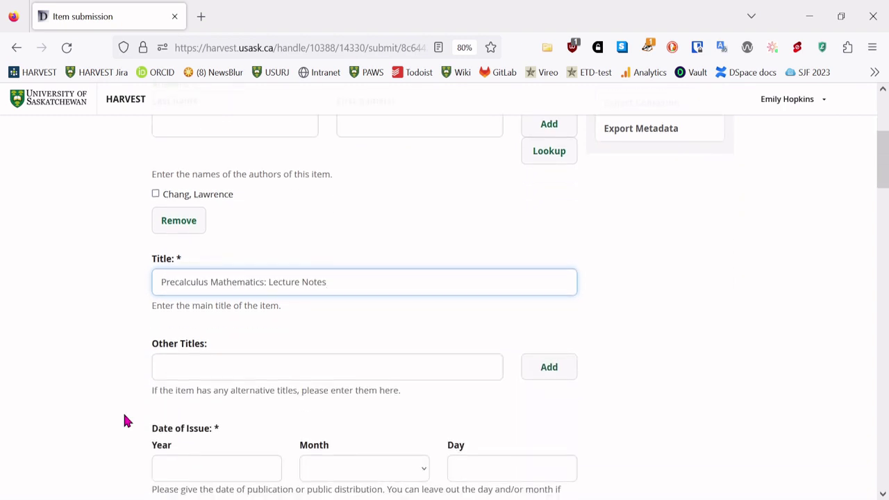
pyautogui.scroll(-1, 125, 420)
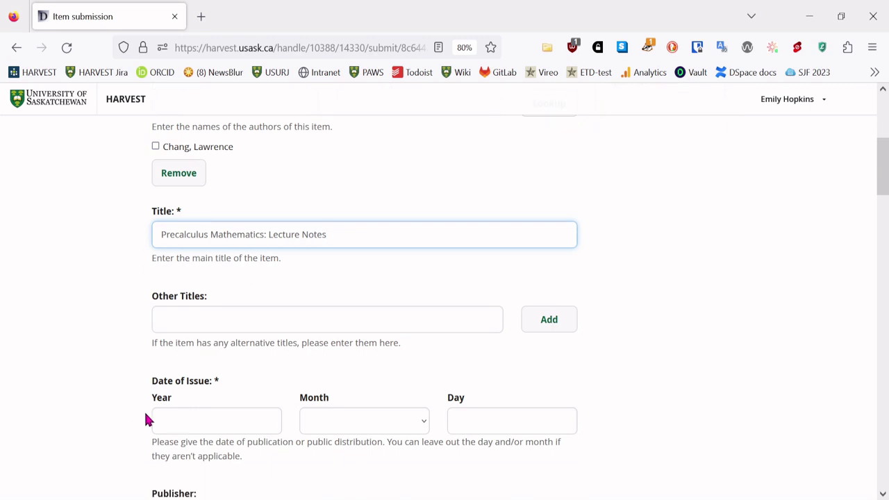
# Set the date of issue year to 2022
pyautogui.click(176, 420)
pyautogui.write('202')
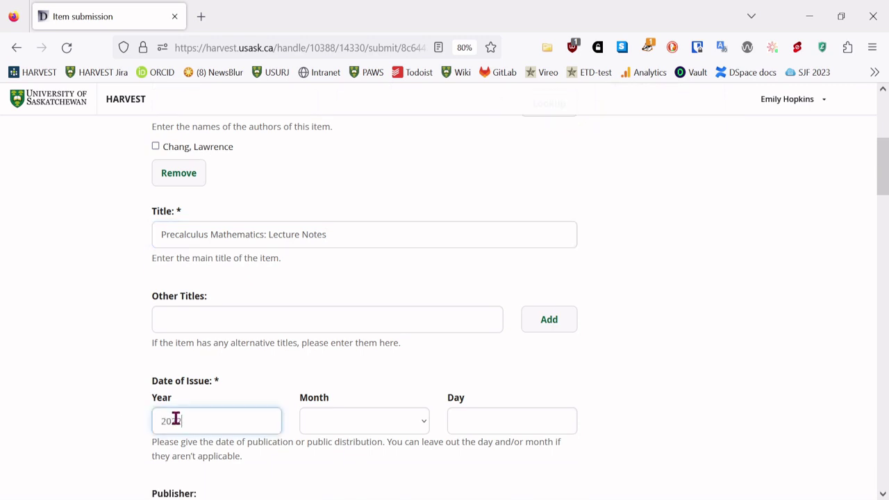
pyautogui.write('2')
pyautogui.scroll(-4, 97, 415)
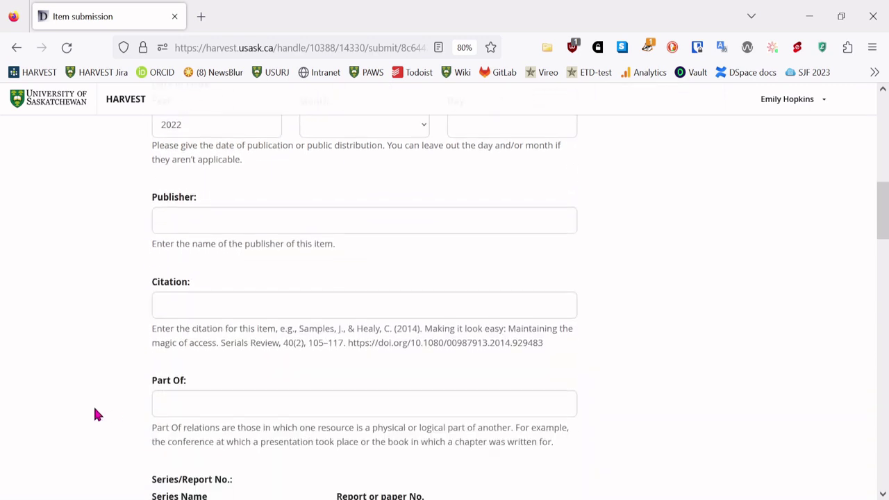
pyautogui.scroll(-2, 97, 414)
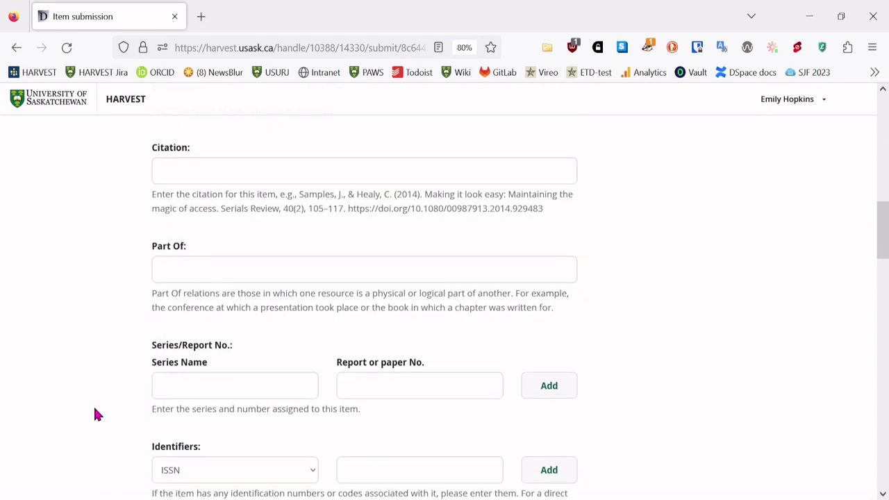
pyautogui.scroll(-1, 97, 414)
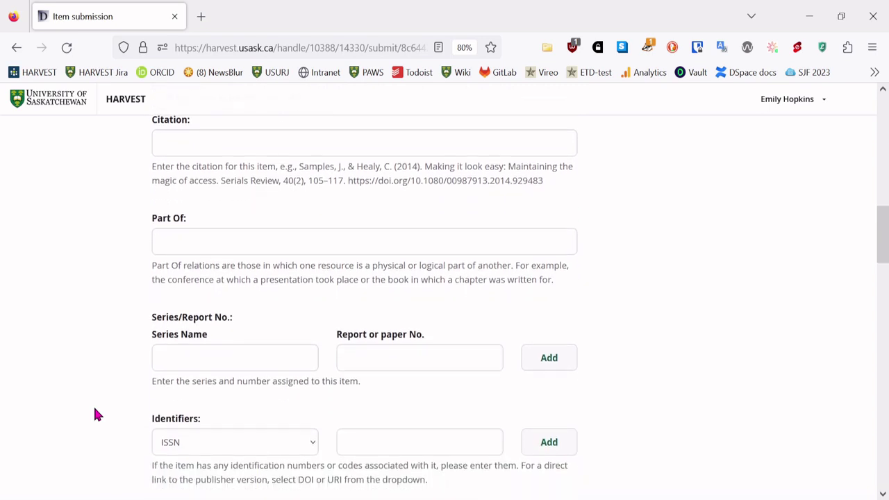
pyautogui.scroll(-3, 97, 415)
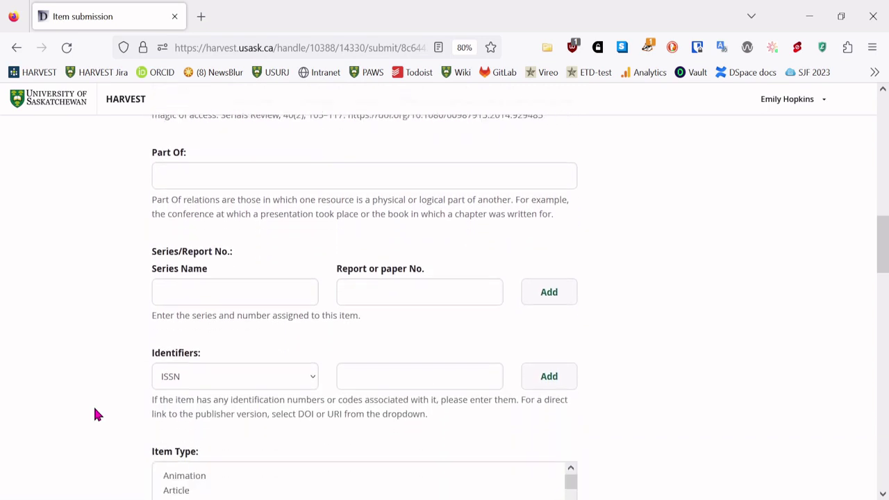
# Choose Other as the Item Type and Textbook as the Learning Resource Type
pyautogui.scroll(-2, 98, 414)
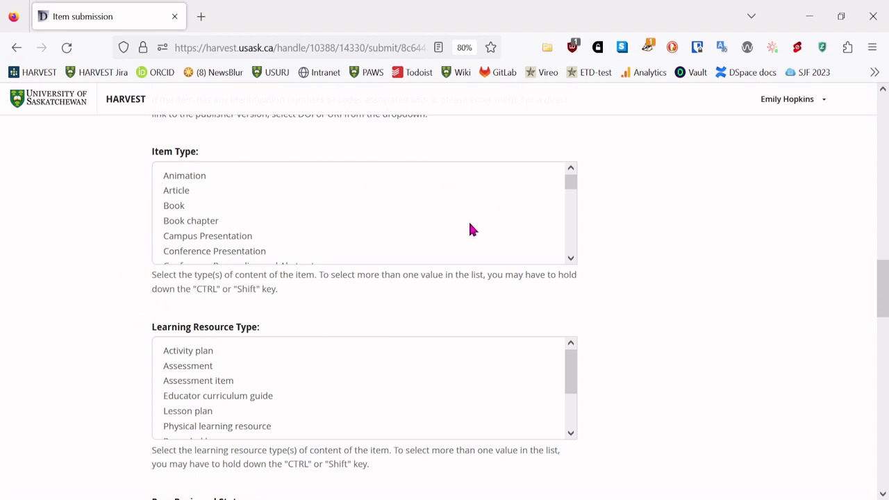
pyautogui.scroll(-3, 469, 229)
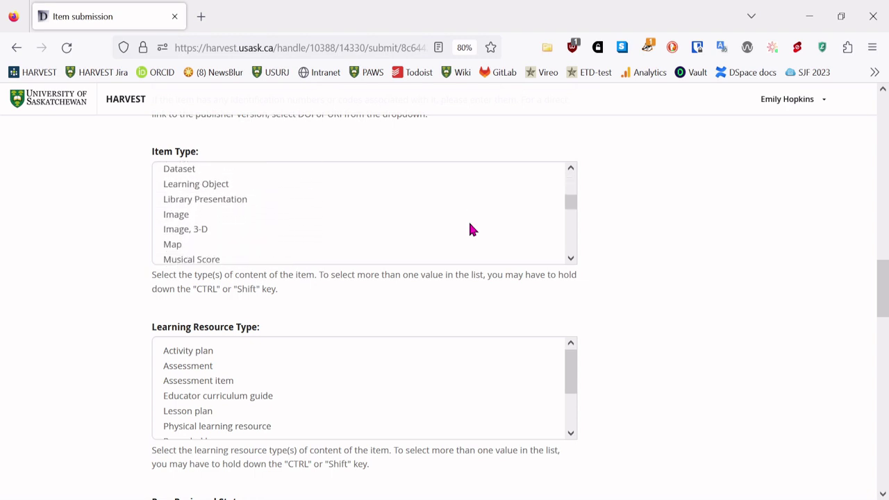
pyautogui.scroll(-6, 469, 230)
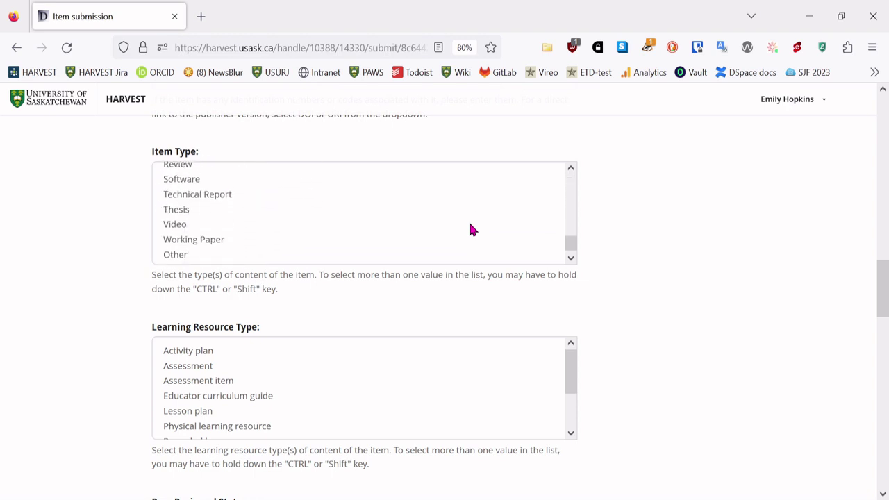
pyautogui.click(264, 252)
pyautogui.scroll(-1, 70, 342)
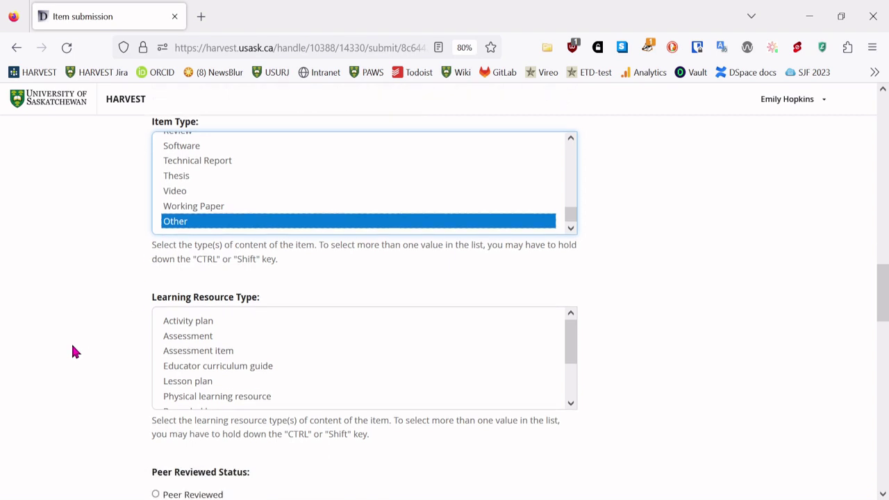
pyautogui.scroll(-2, 397, 370)
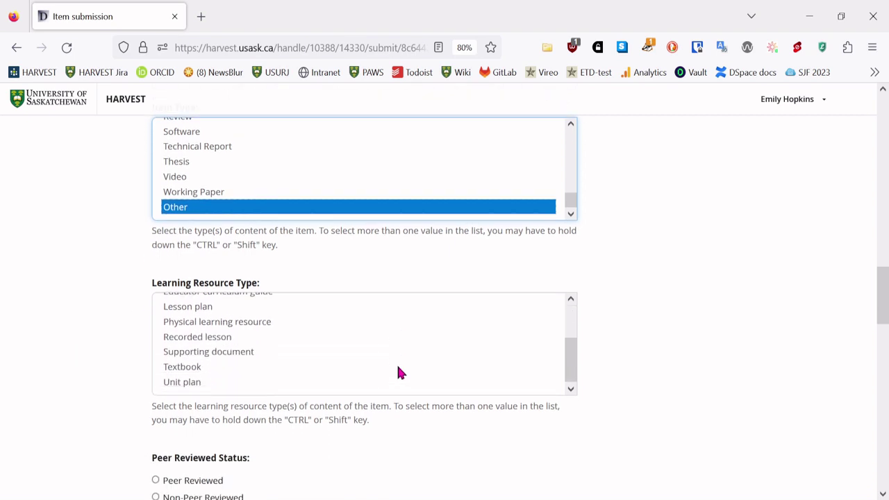
pyautogui.click(253, 371)
pyautogui.scroll(-3, 87, 376)
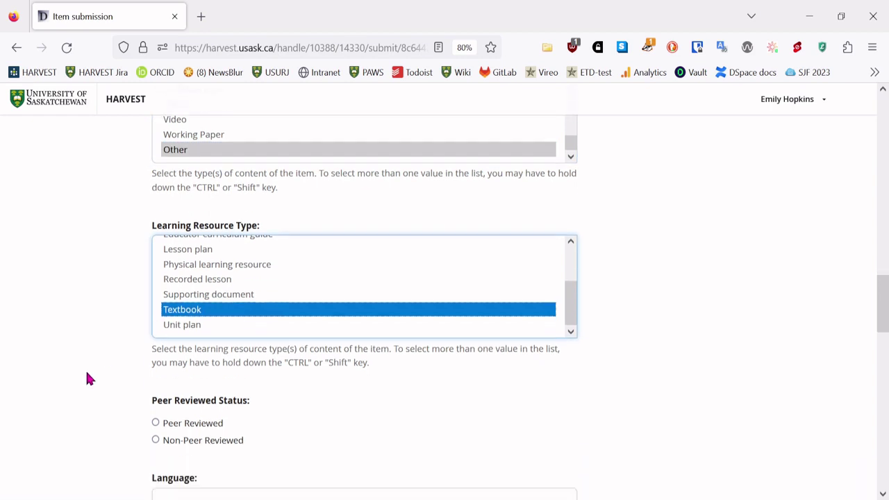
pyautogui.scroll(-2, 87, 376)
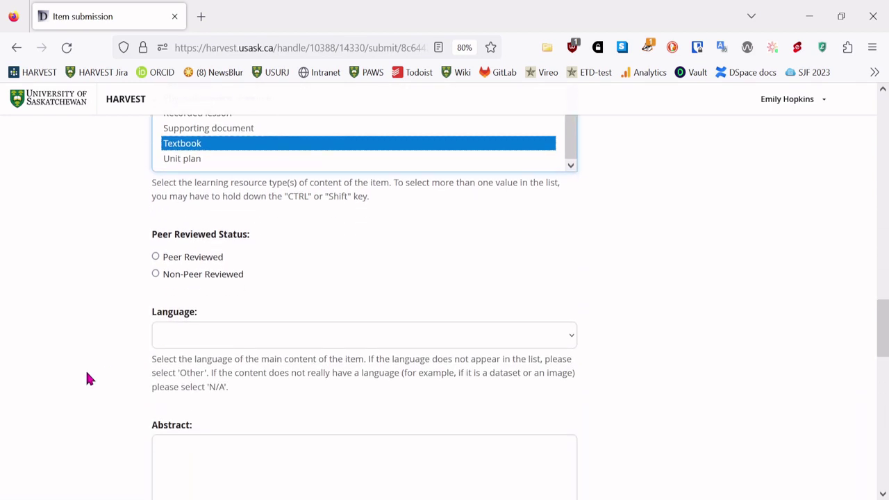
pyautogui.scroll(-2, 86, 379)
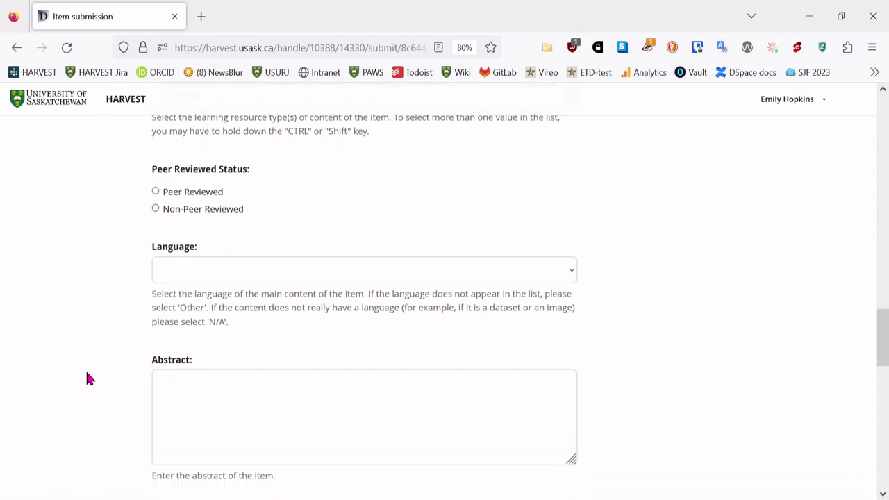
# Set the content language to English
pyautogui.click(234, 267)
pyautogui.click(185, 340)
pyautogui.scroll(-2, 96, 354)
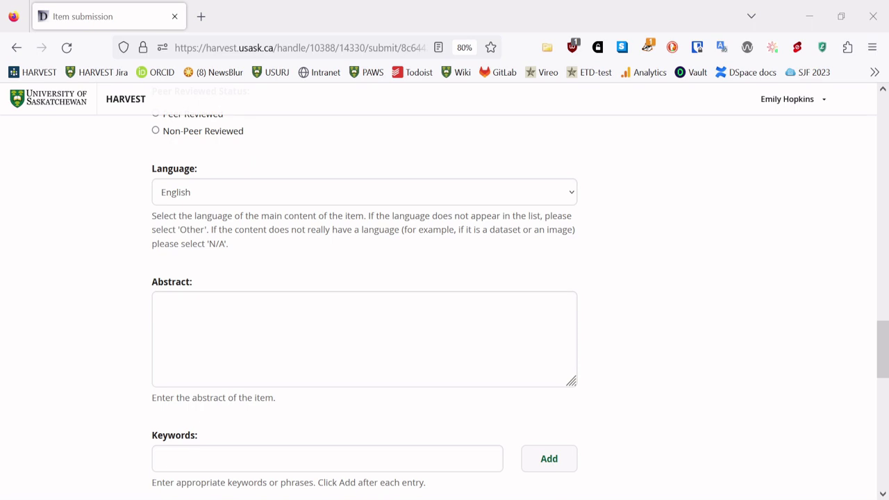
# Paste the abstract and remove its stray line break so the last sentence is continuous
pyautogui.click(250, 341)
pyautogui.hotkey('ctrl', 'v')
pyautogui.press('Up')
pyautogui.press('BackSpace')
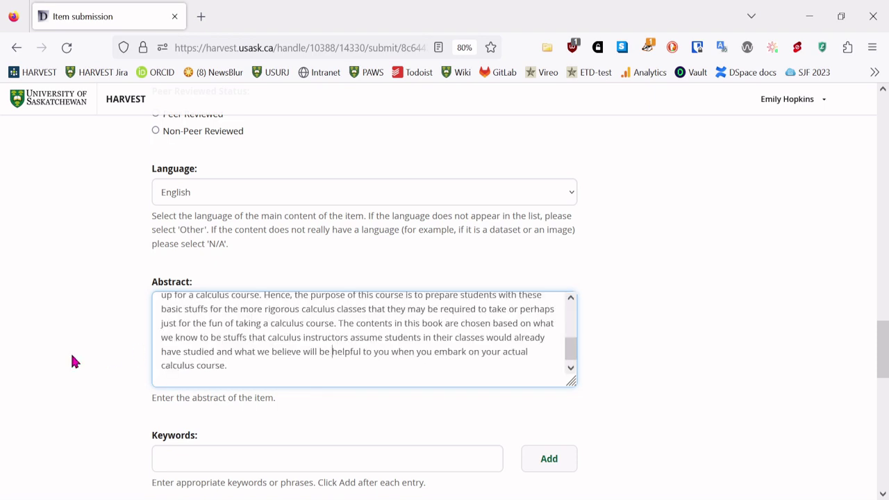
pyautogui.scroll(-2, 75, 361)
pyautogui.scroll(-2, 75, 361)
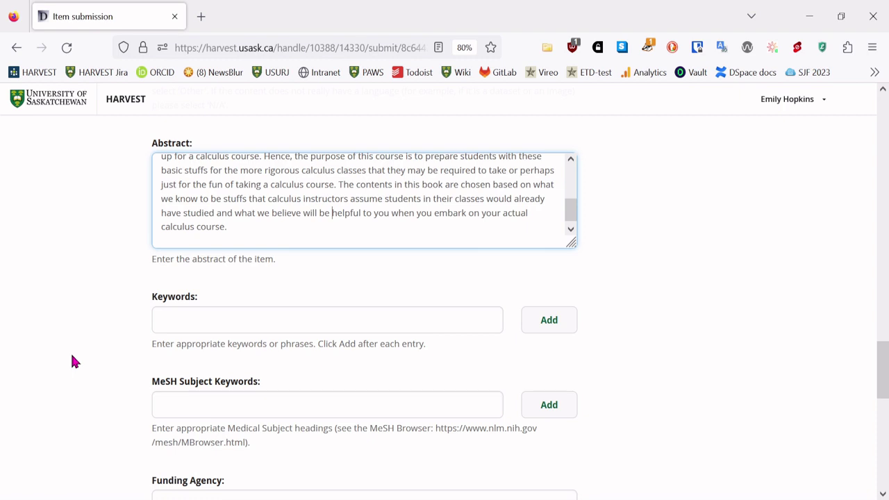
# Add the keywords 'precalculus' and 'high school mathematics'
pyautogui.click(450, 313)
pyautogui.write('pre')
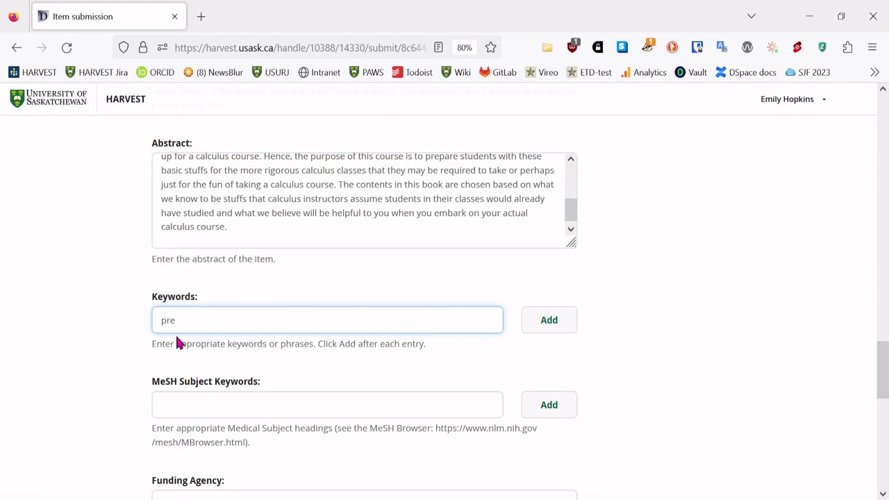
pyautogui.write('calculus')
pyautogui.click(562, 331)
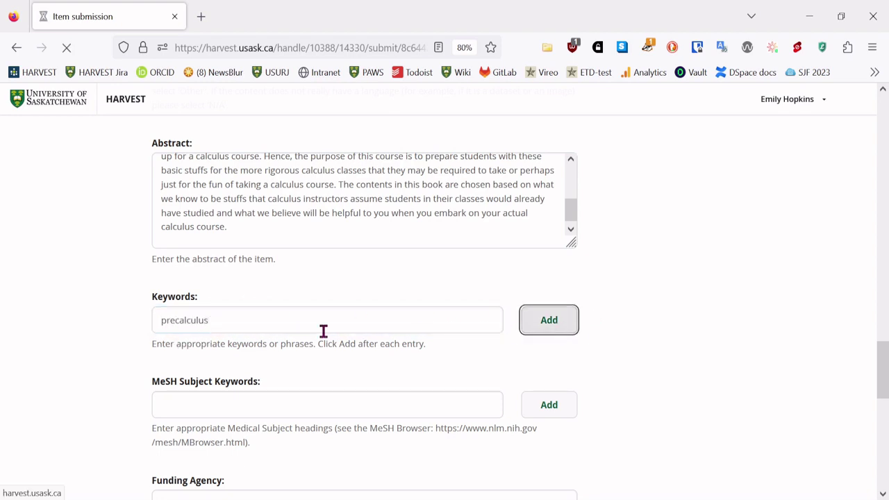
pyautogui.scroll(-10, 323, 332)
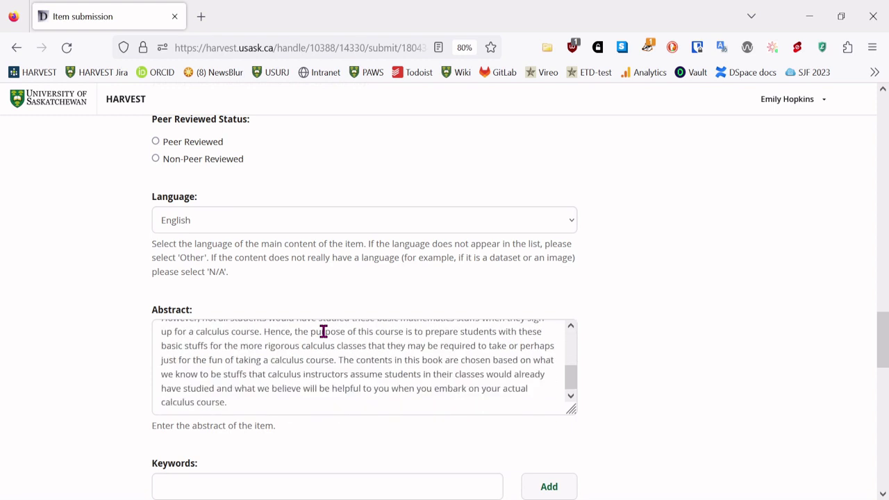
pyautogui.click(387, 248)
pyautogui.write('high')
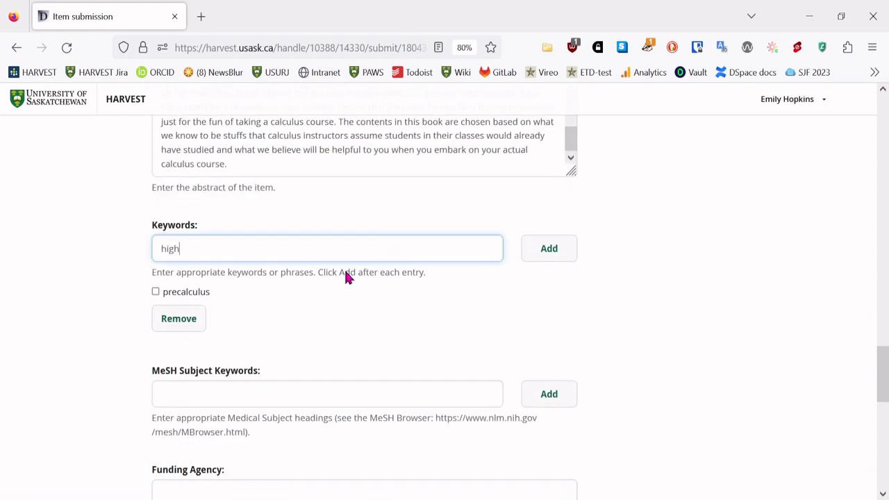
pyautogui.write(' school mathematics')
pyautogui.click(548, 251)
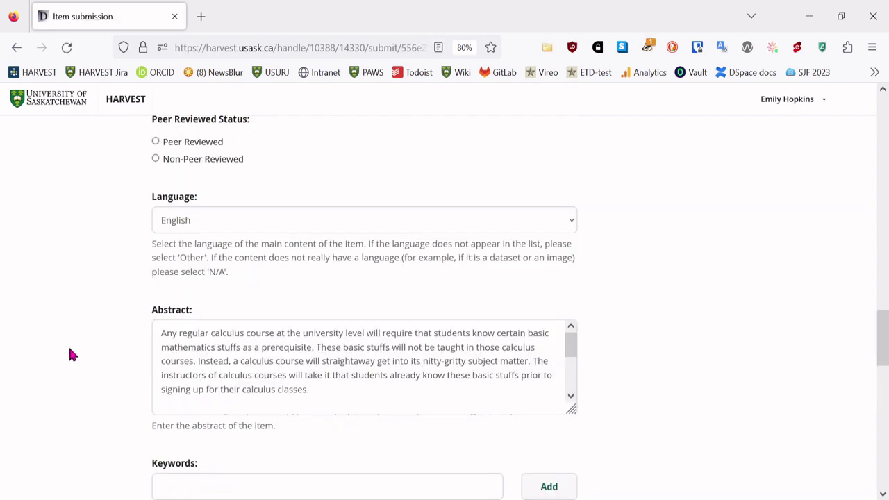
pyautogui.scroll(-3, 69, 354)
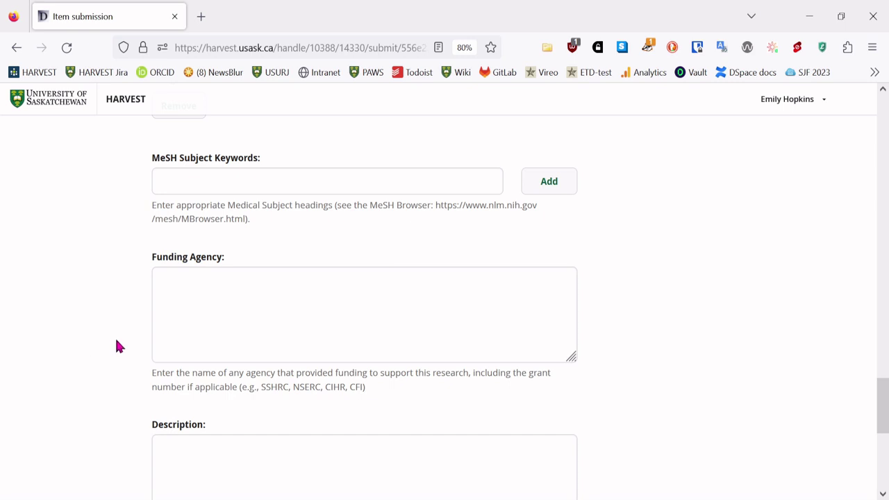
pyautogui.scroll(-3, 201, 338)
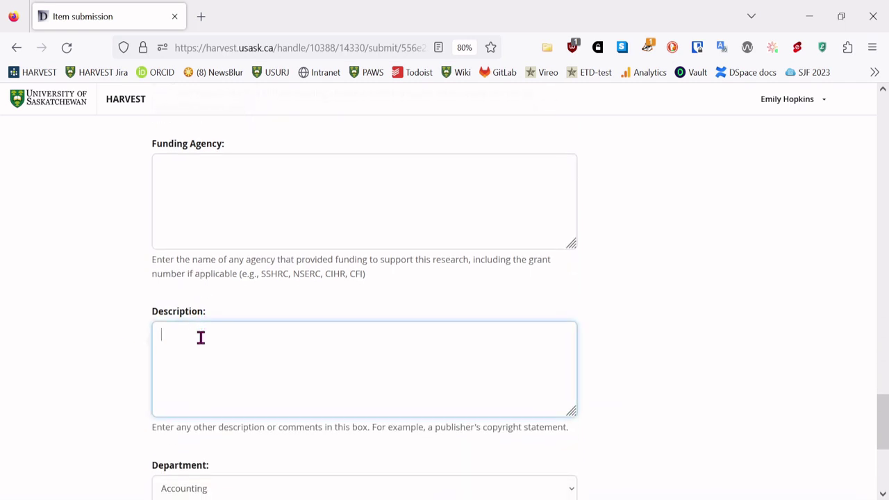
# Enter the description 'Prepared for Math 102 and redesigned as a standalone resource' and set Department to Mathematics and Statistics
pyautogui.write('Prepared for Math 102')
pyautogui.scroll(-1, 200, 337)
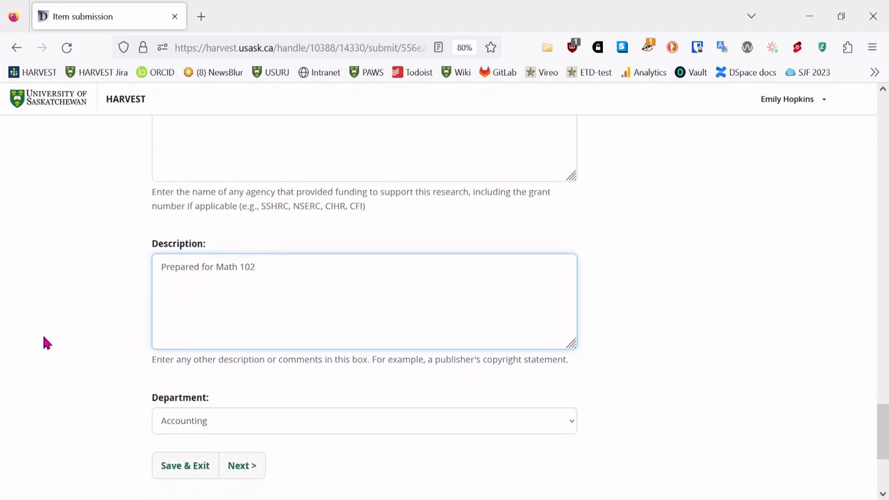
pyautogui.write('and redesigned as a standal')
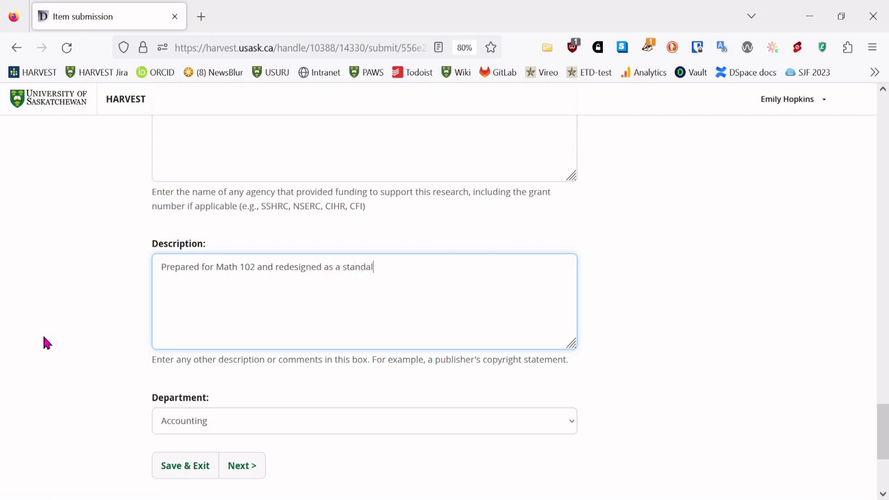
pyautogui.write('one resource')
pyautogui.scroll(-3, 44, 342)
pyautogui.click(216, 309)
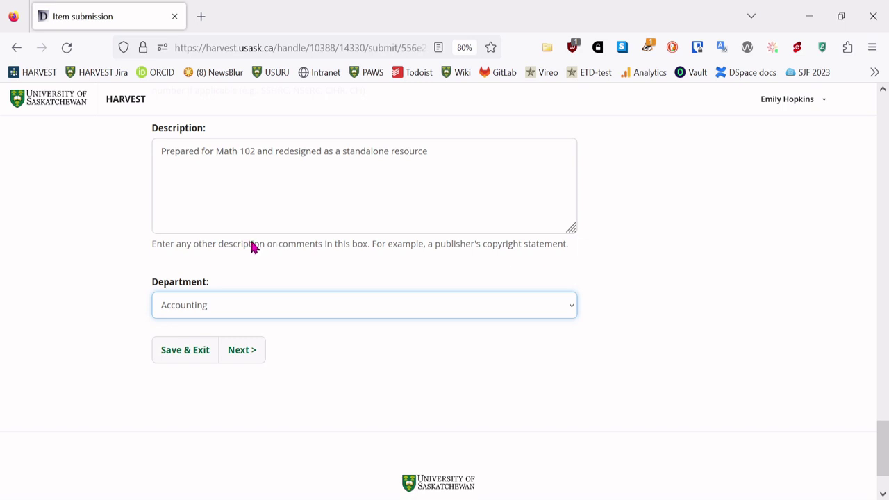
pyautogui.write('math')
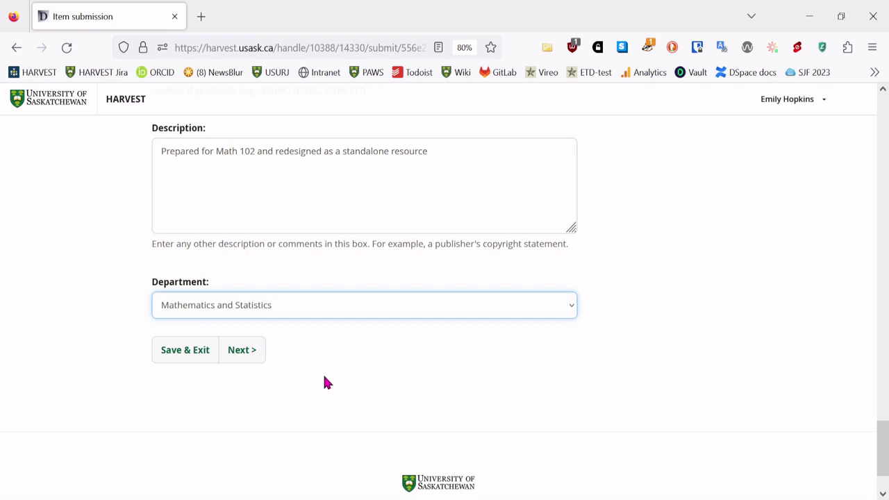
# Upload the precalculus lecture notes PDF at the file upload step
pyautogui.click(255, 357)
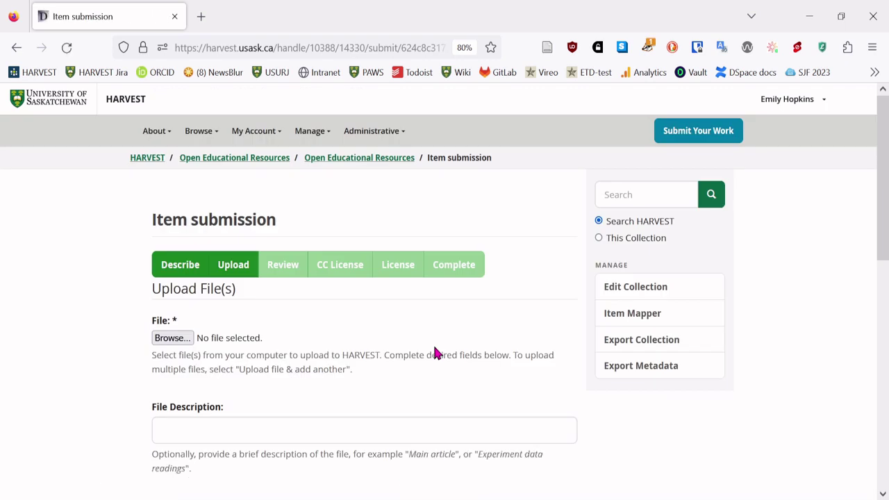
pyautogui.click(164, 341)
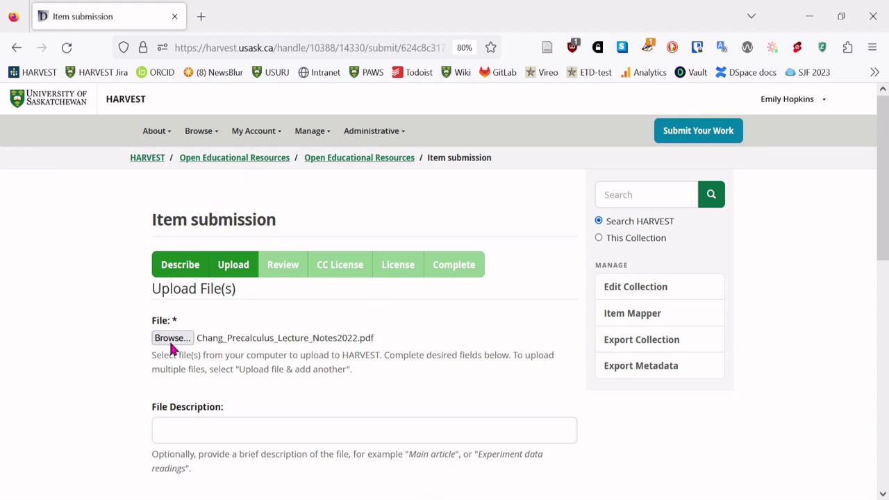
pyautogui.scroll(-2, 84, 352)
pyautogui.scroll(-2, 85, 352)
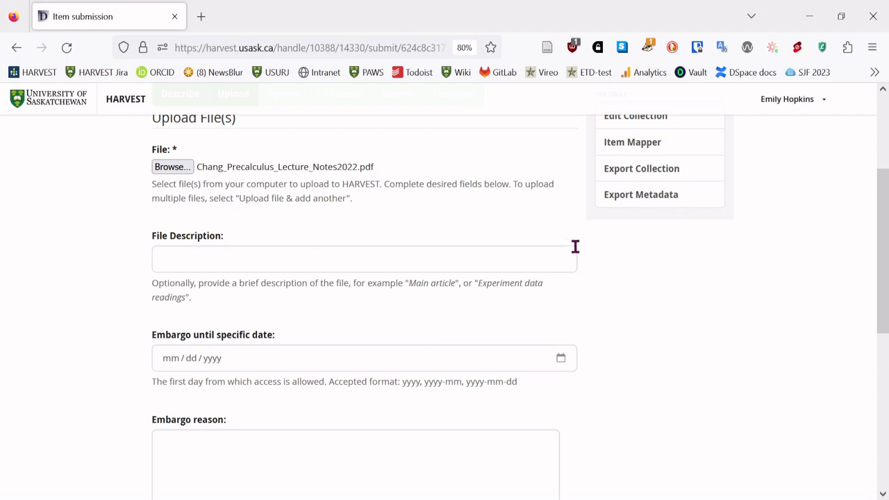
pyautogui.scroll(-1, 91, 298)
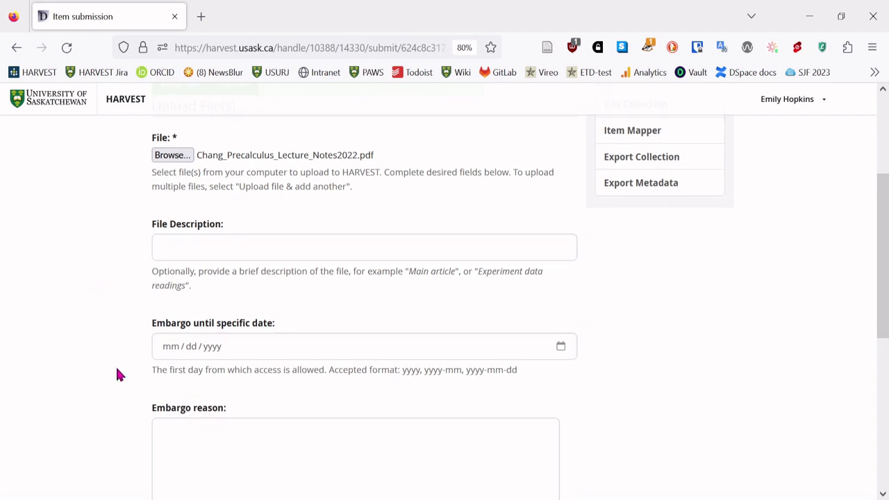
pyautogui.scroll(-5, 117, 373)
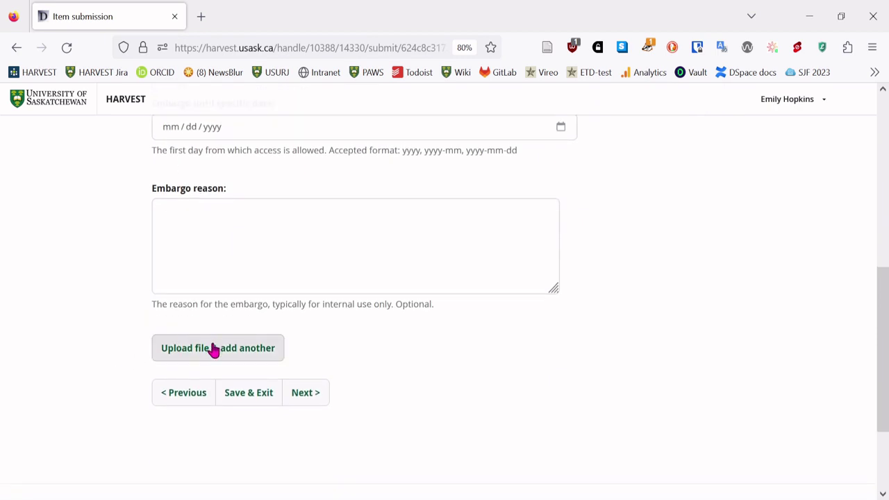
pyautogui.click(214, 349)
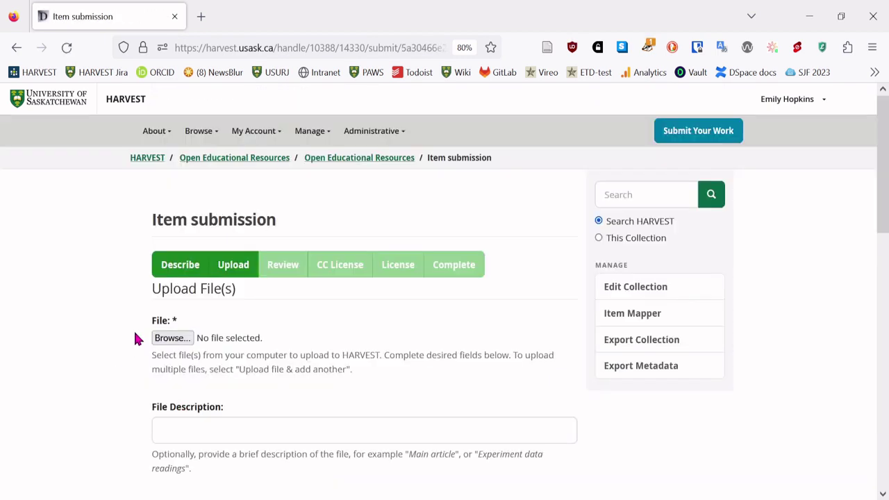
pyautogui.scroll(-10, 136, 339)
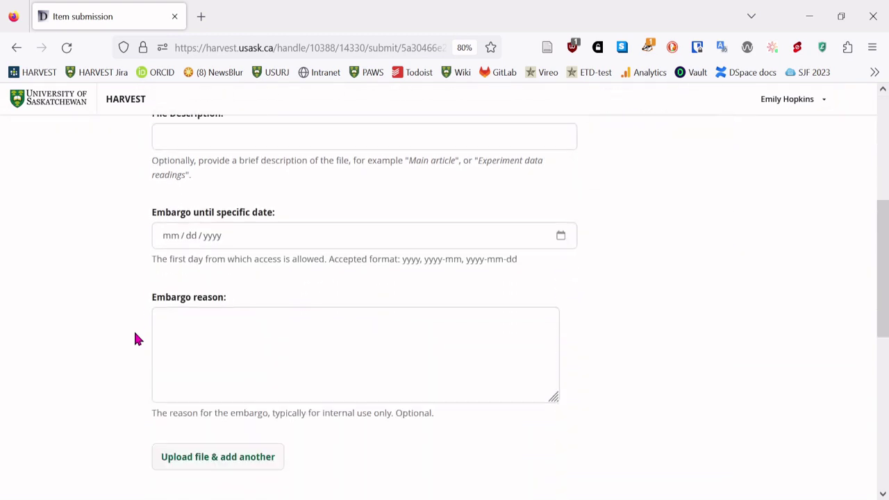
pyautogui.scroll(-3, 135, 338)
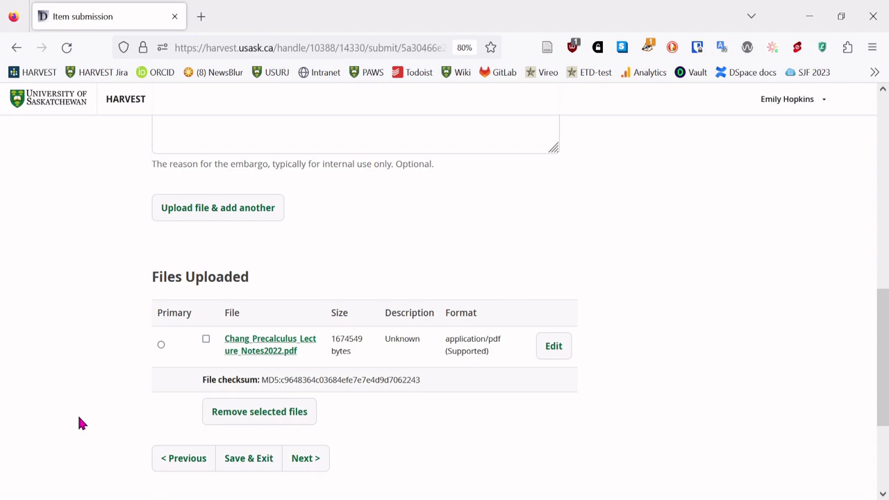
pyautogui.scroll(-2, 80, 423)
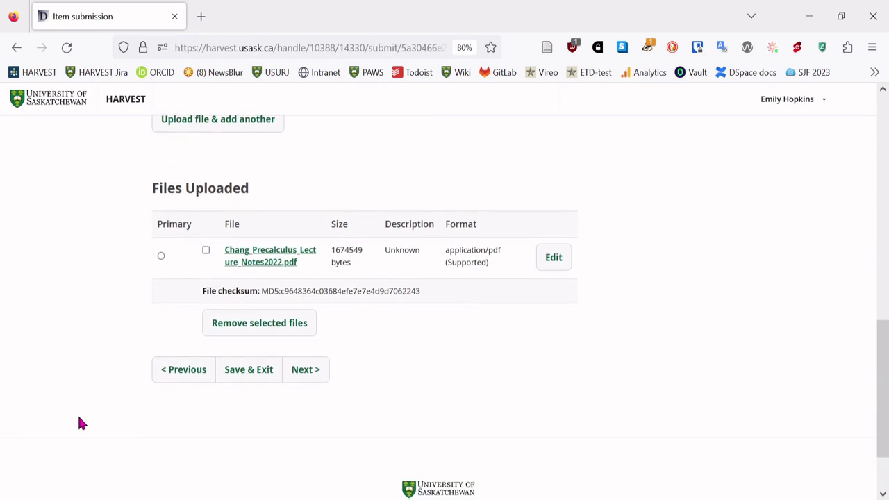
# Open Review Submission and look over the entered metadata and uploaded PDF
pyautogui.click(314, 380)
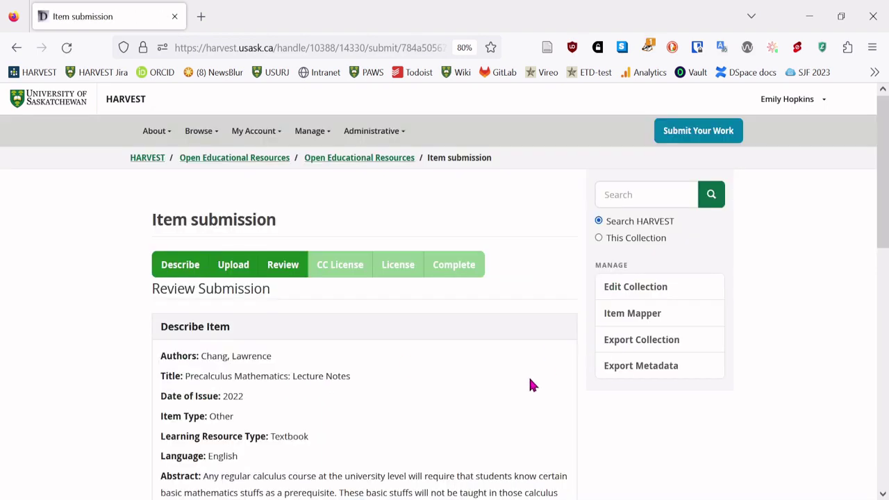
pyautogui.scroll(-3, 532, 378)
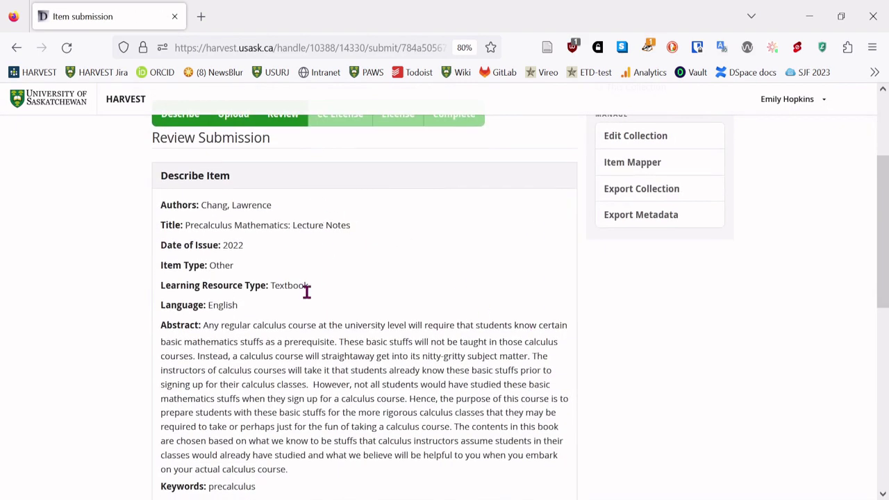
pyautogui.scroll(-1, 526, 318)
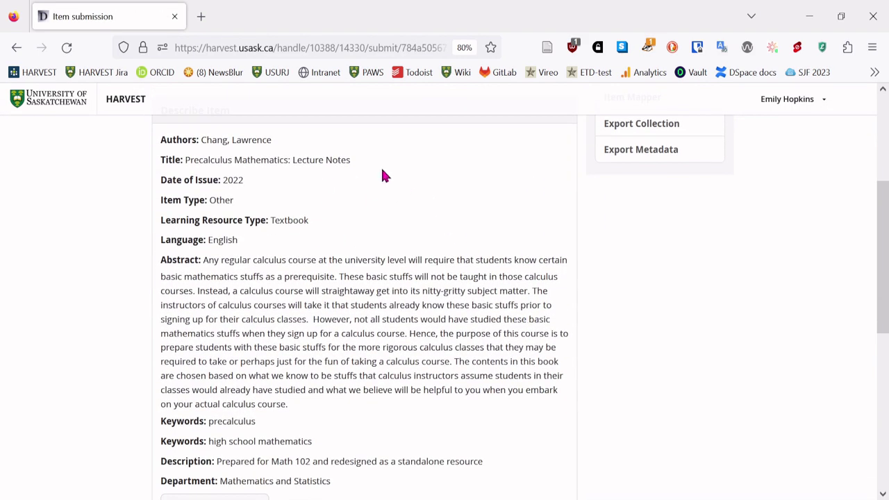
pyautogui.scroll(-1, 456, 323)
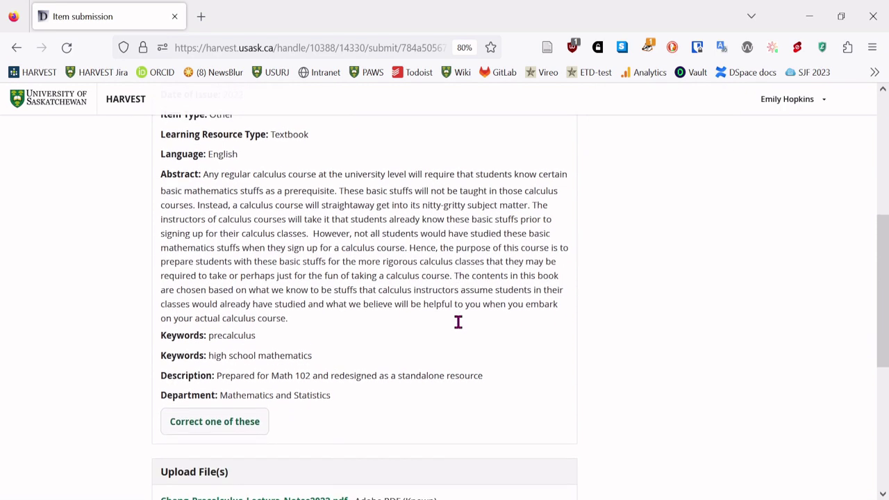
pyautogui.scroll(-1, 425, 415)
pyautogui.scroll(-1, 543, 407)
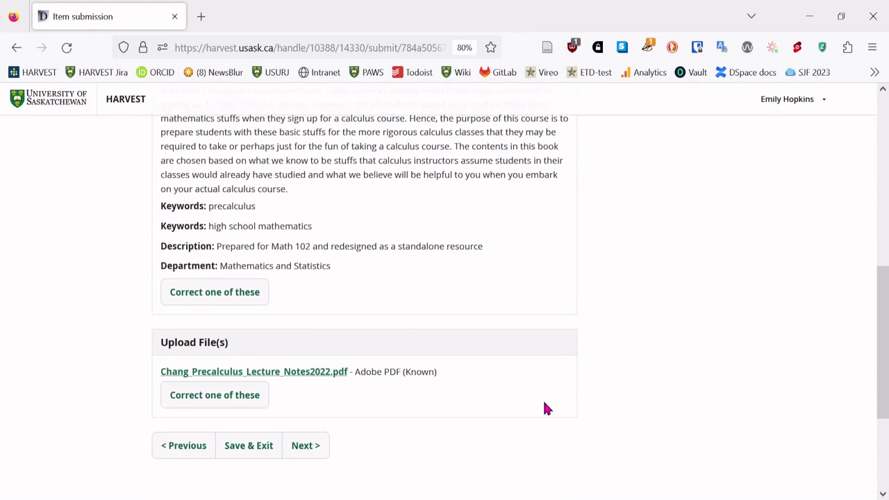
pyautogui.scroll(-1, 544, 407)
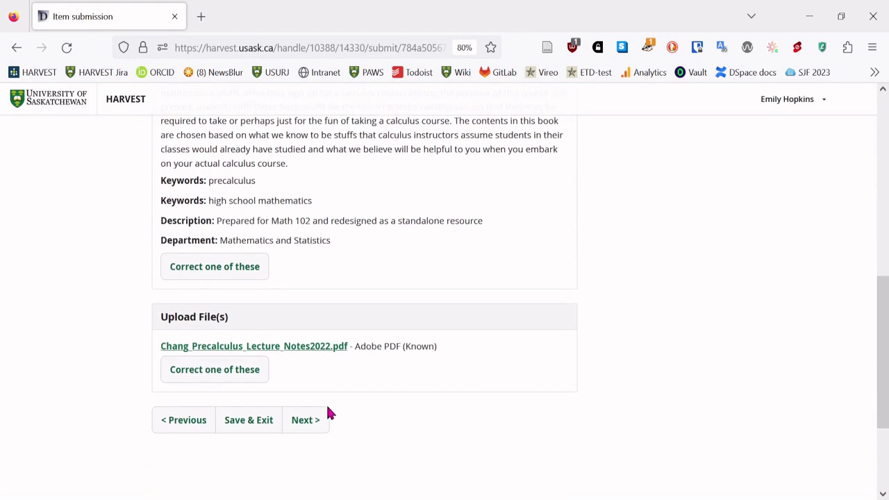
# On the license step, choose Creative Commons as the license type
pyautogui.click(303, 419)
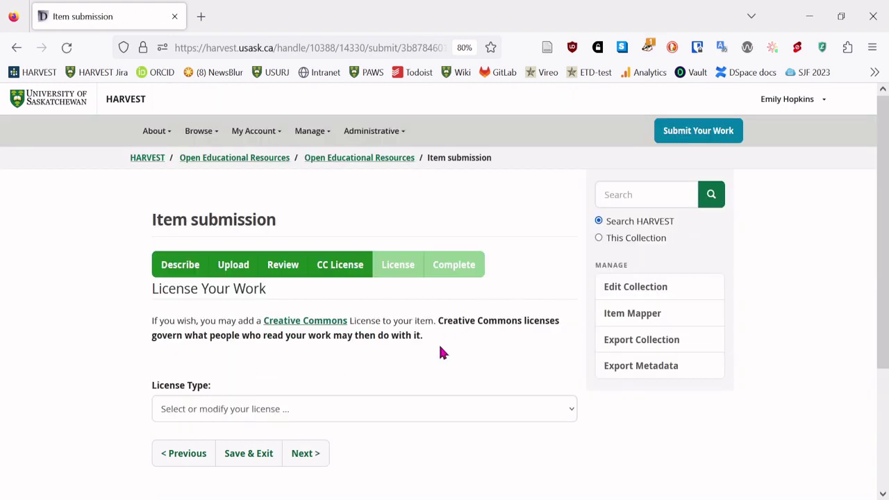
pyautogui.scroll(-1, 443, 353)
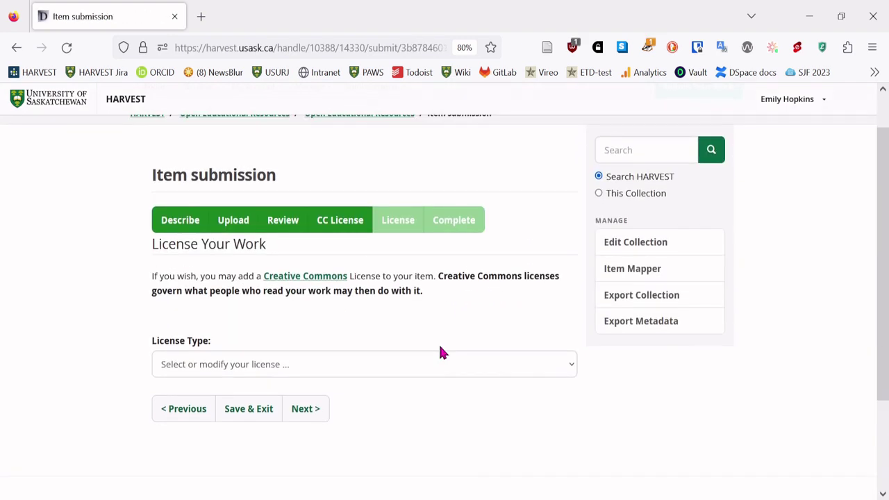
pyautogui.click(431, 358)
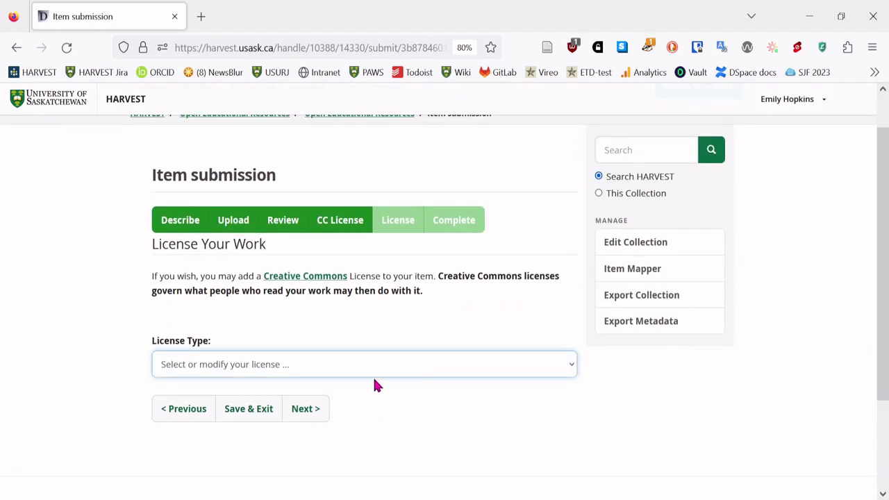
pyautogui.click(114, 341)
pyautogui.scroll(-1, 115, 341)
pyautogui.click(231, 327)
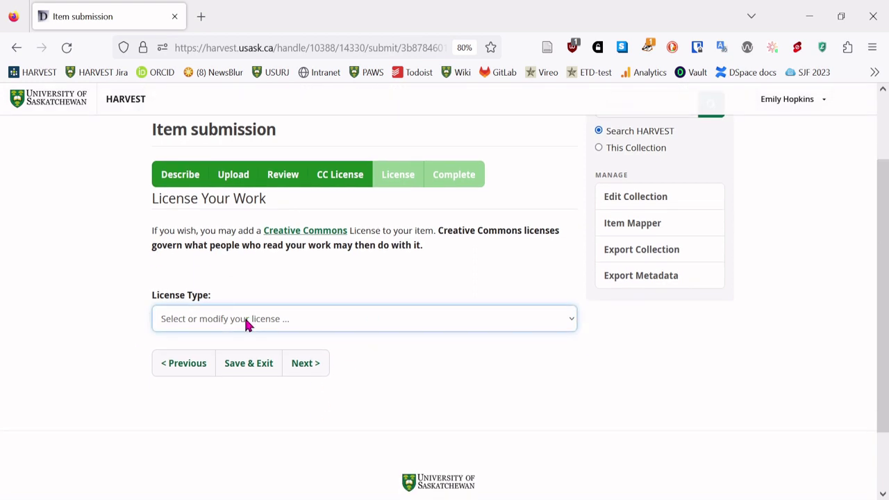
pyautogui.press('Down')
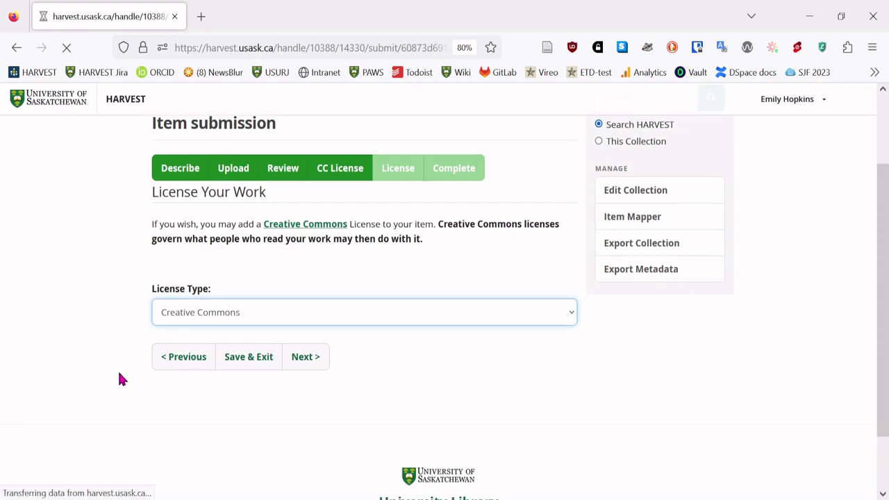
pyautogui.scroll(-5, 405, 369)
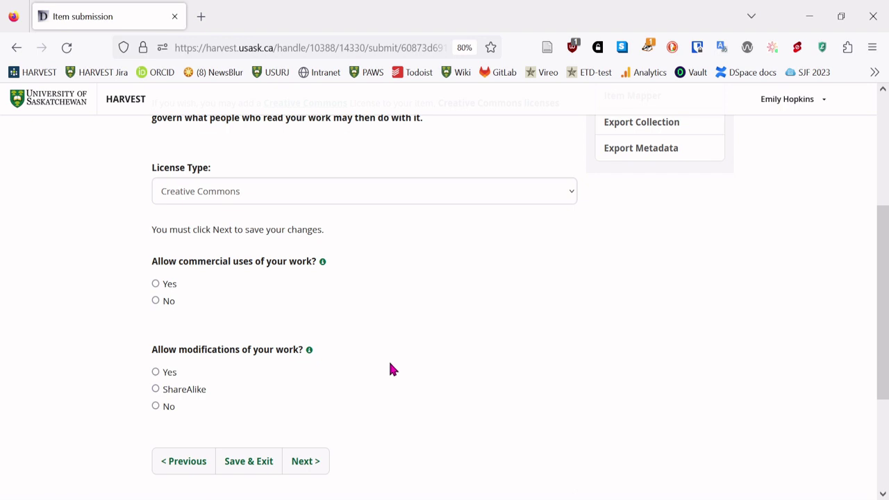
# Allow commercial uses and require ShareAlike for modifications
pyautogui.click(156, 283)
pyautogui.scroll(-1, 389, 295)
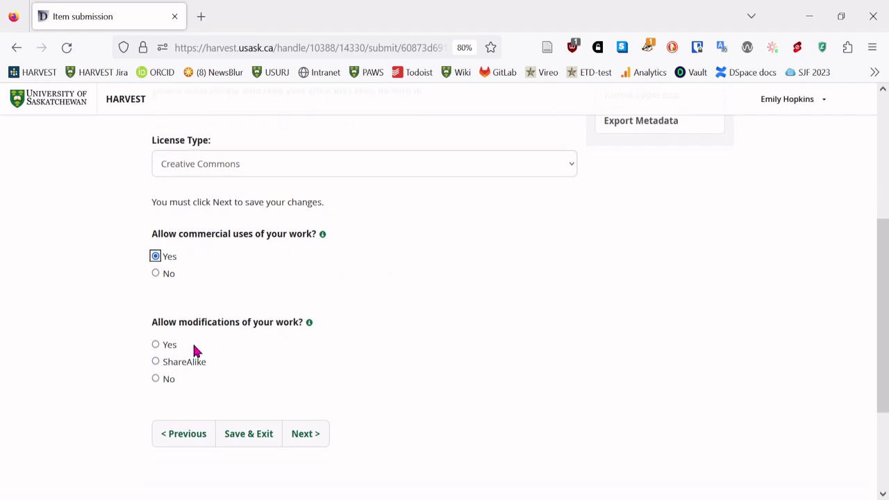
pyautogui.click(156, 363)
# Save the license choice, read through the Distribution License text and grant it
pyautogui.click(310, 435)
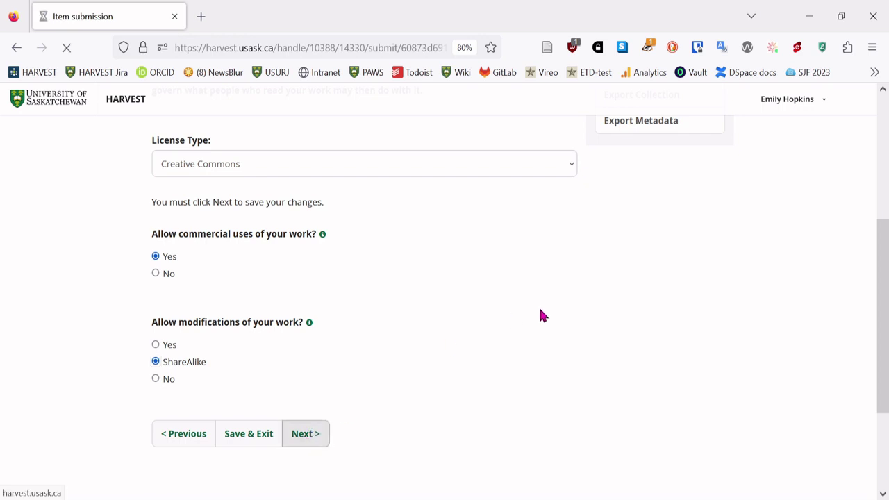
pyautogui.scroll(-1, 109, 327)
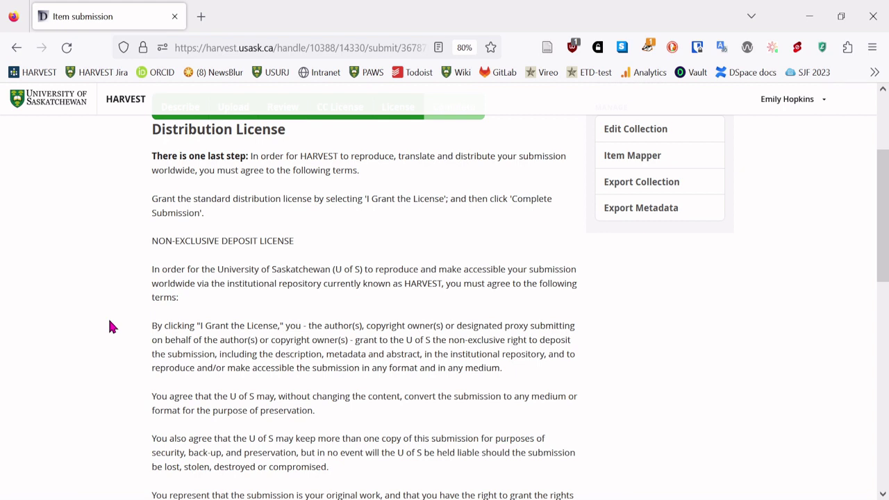
pyautogui.scroll(-3, 109, 326)
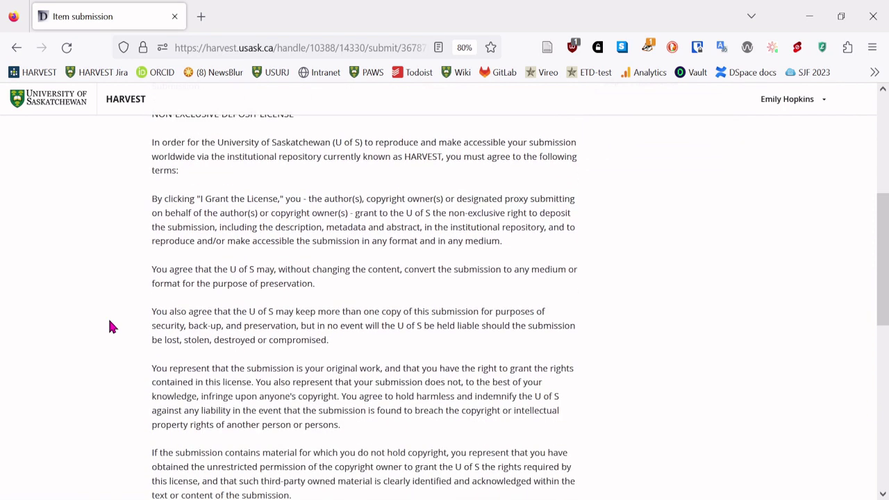
pyautogui.scroll(-6, 109, 326)
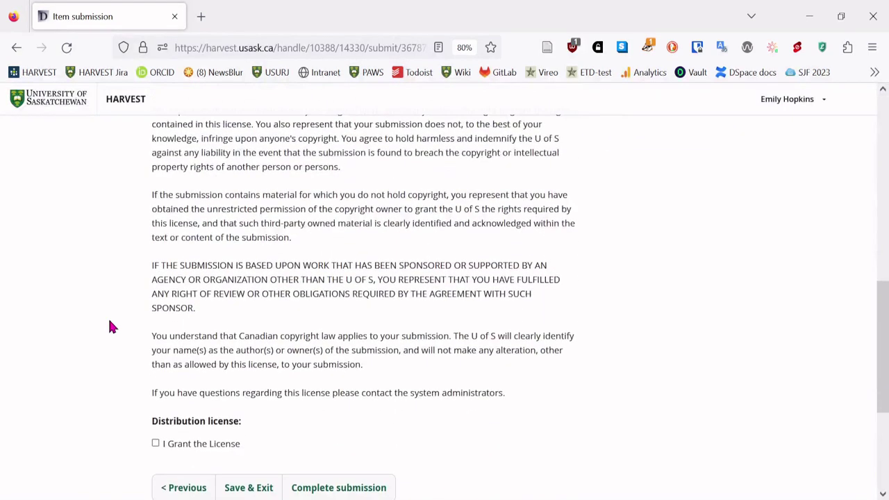
pyautogui.scroll(-2, 109, 326)
pyautogui.click(156, 354)
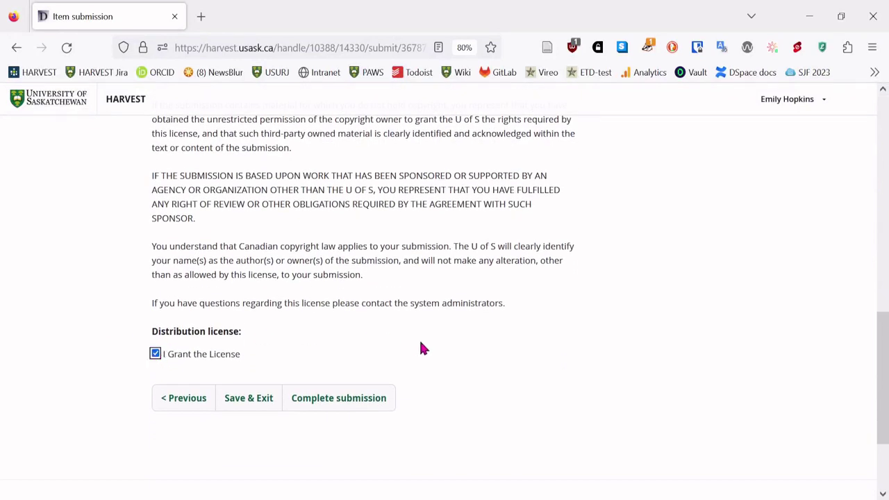
# Complete the submission, then reload the HARVEST homepage to find the item under Recently Added
pyautogui.click(341, 399)
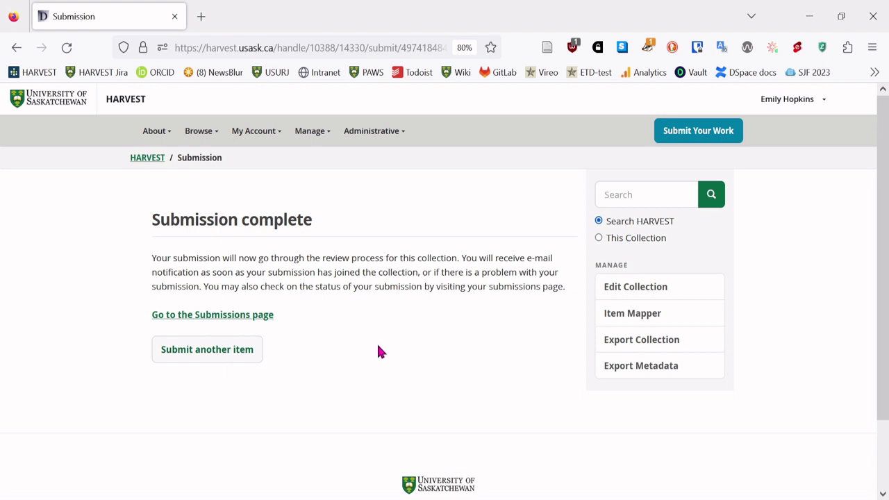
pyautogui.click(133, 98)
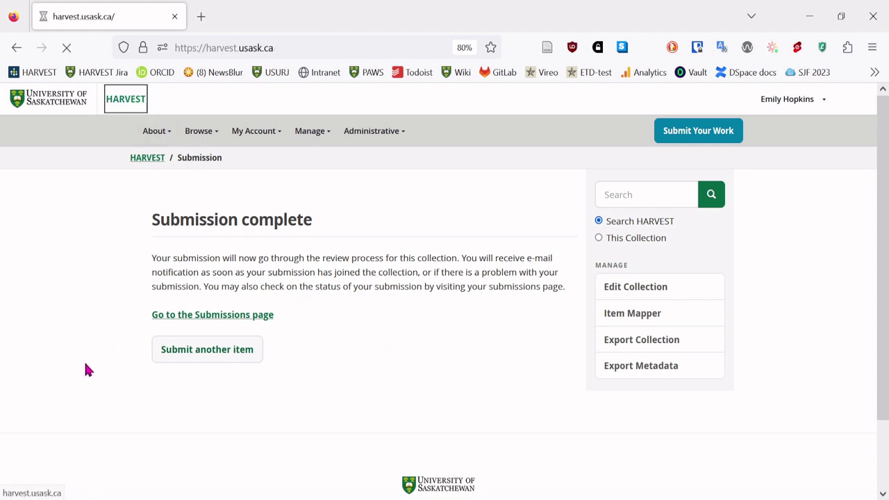
pyautogui.scroll(-10, 83, 370)
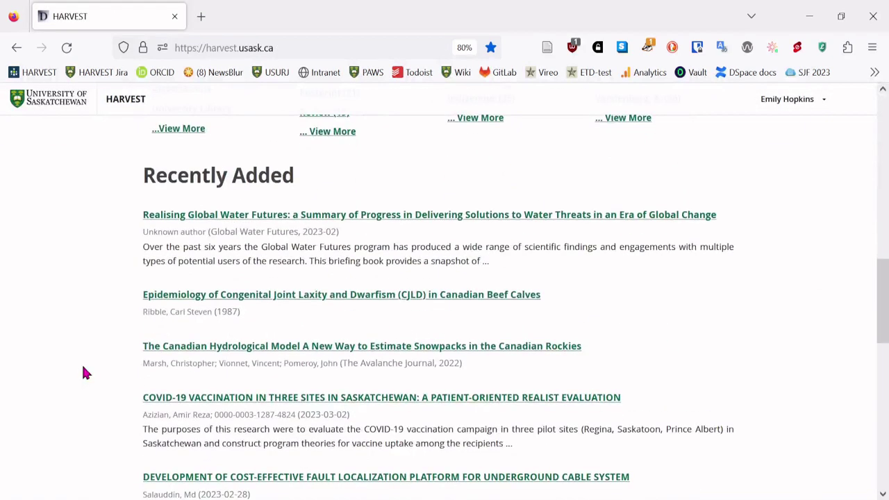
pyautogui.click(75, 47)
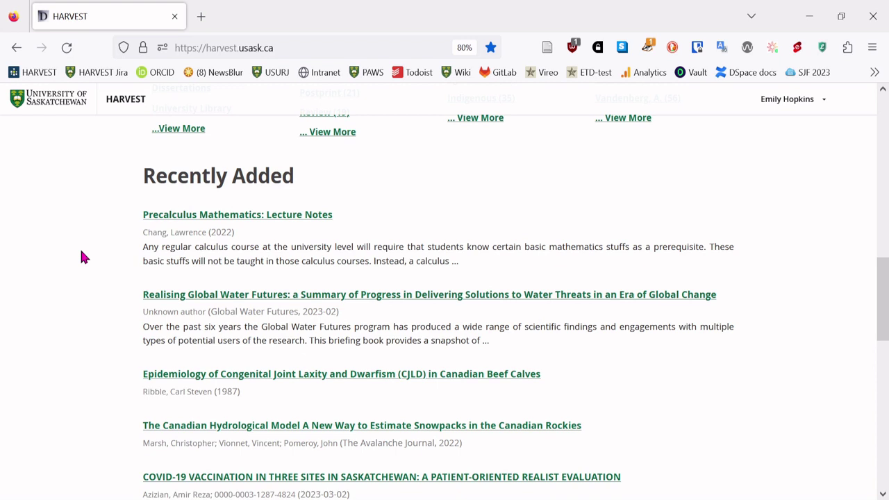
pyautogui.scroll(-1, 81, 257)
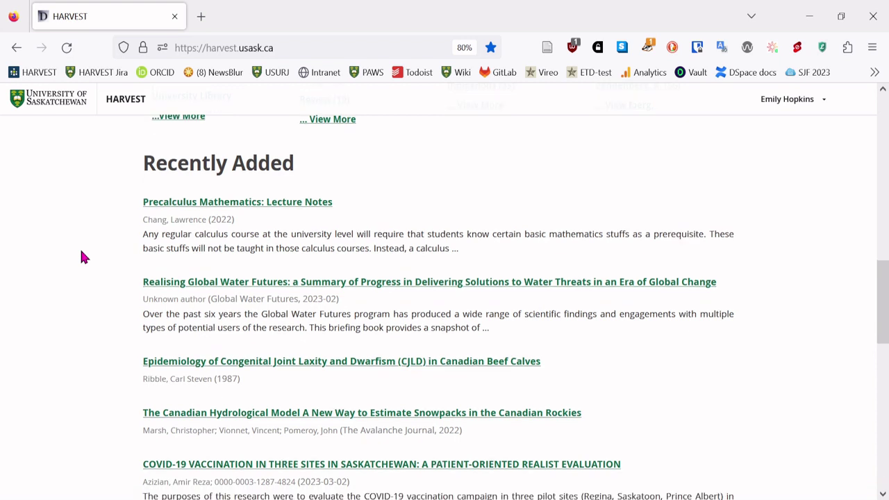
# Open the Precalculus Mathematics: Lecture Notes record and review its PDF, license, 2022 date, department and keywords
pyautogui.click(194, 203)
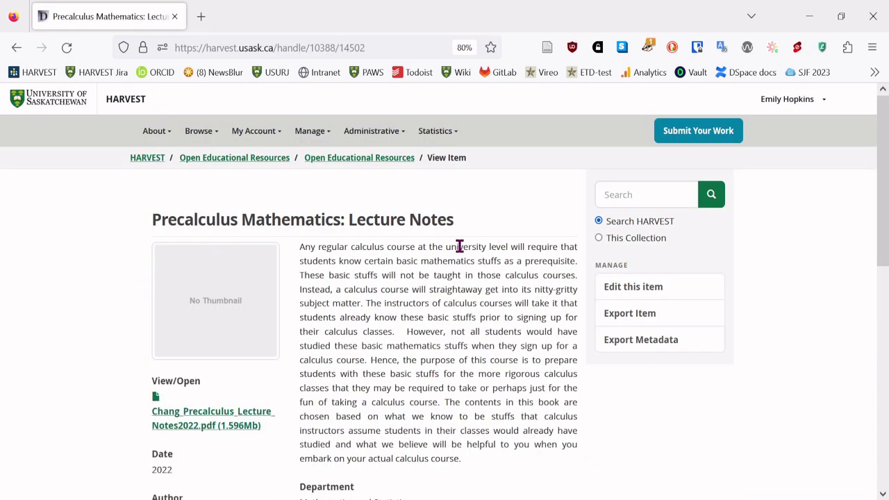
pyautogui.scroll(-1, 424, 351)
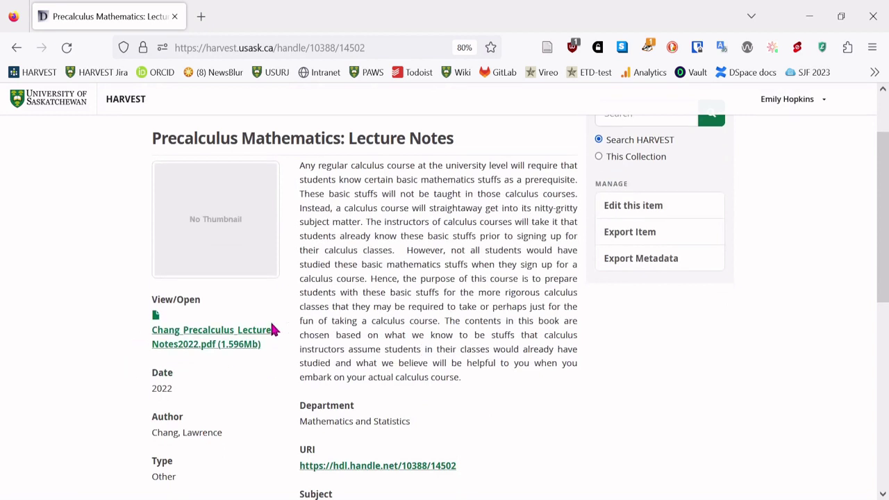
pyautogui.scroll(-5, 458, 408)
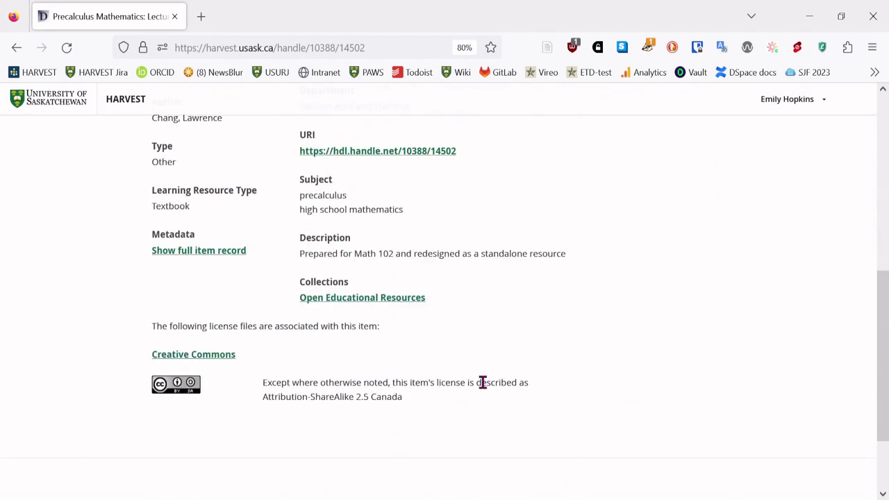
pyautogui.scroll(3, 552, 325)
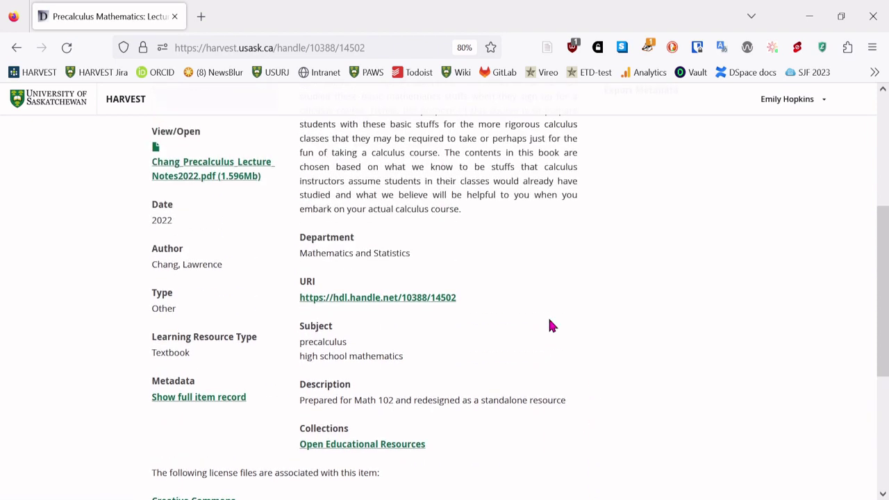
pyautogui.scroll(-1, 550, 325)
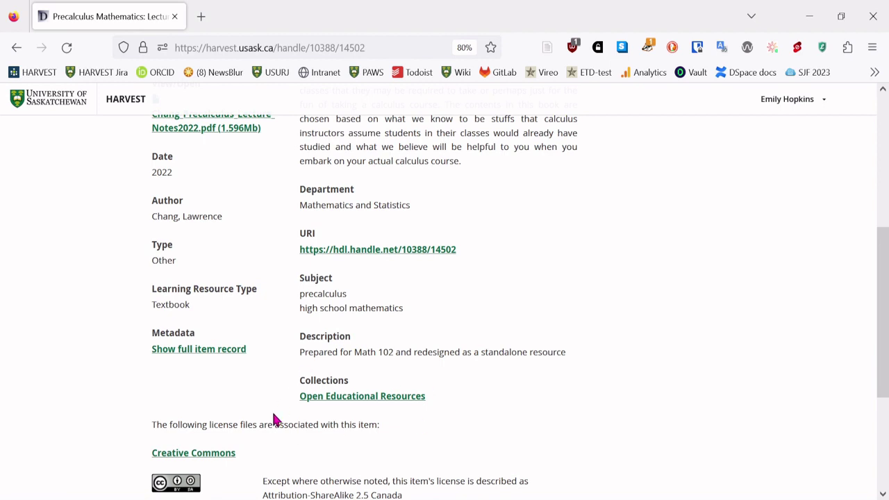
pyautogui.scroll(2, 615, 412)
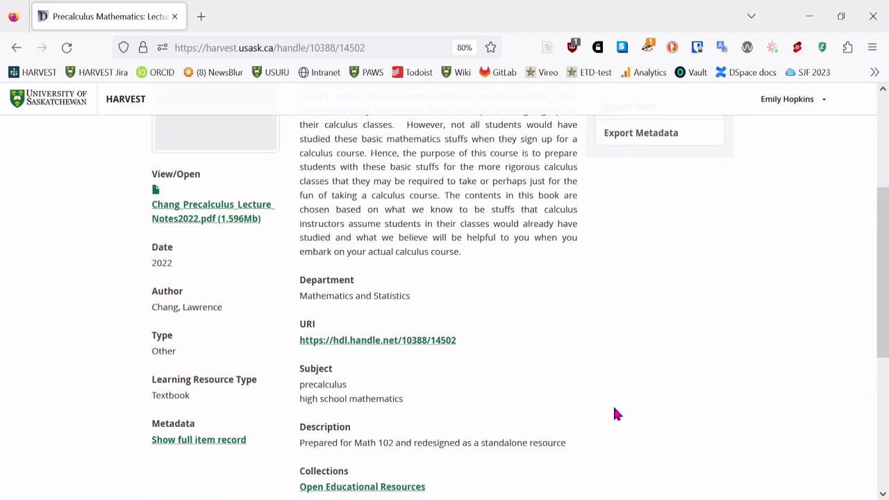
pyautogui.scroll(2, 508, 298)
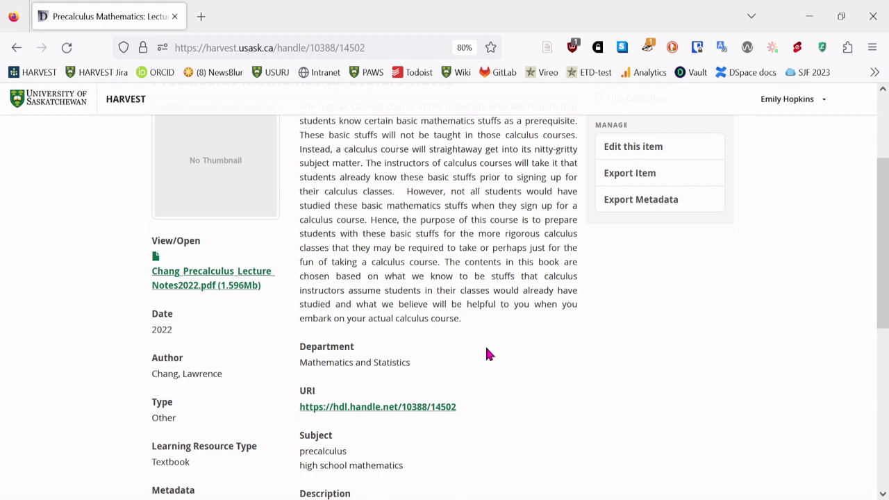
pyautogui.tripleClick(464, 407)
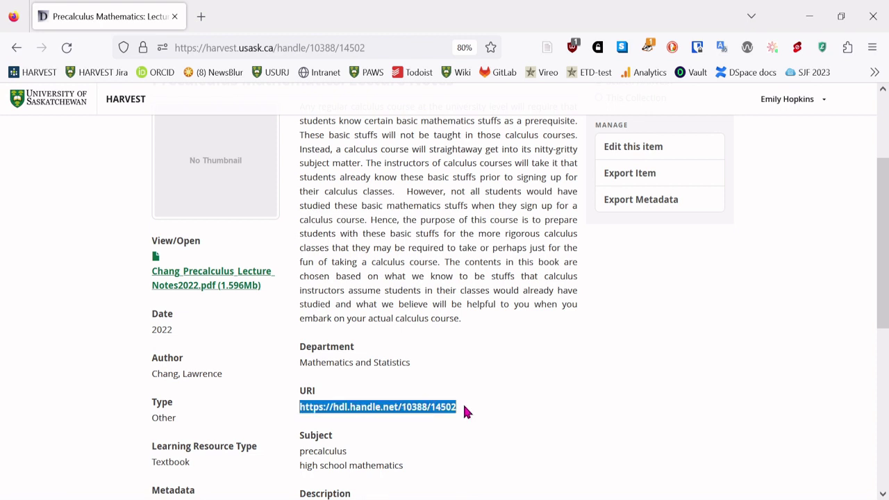
pyautogui.scroll(-1, 494, 394)
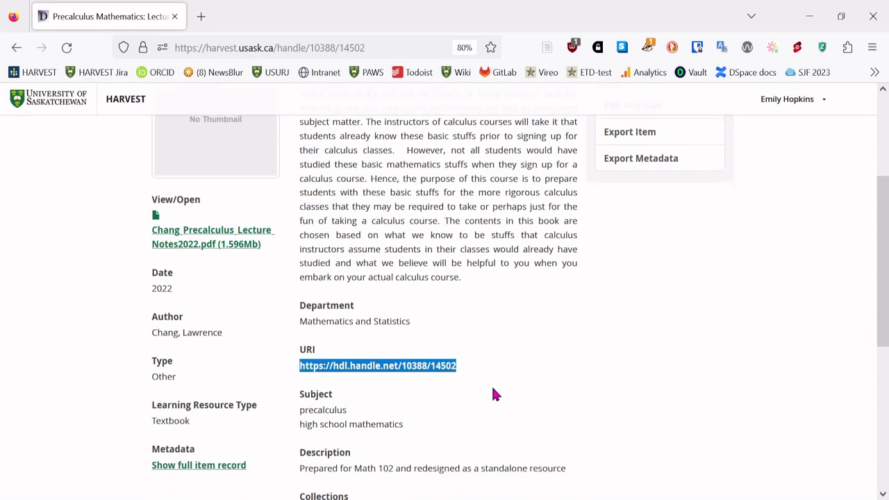
pyautogui.scroll(5, 493, 390)
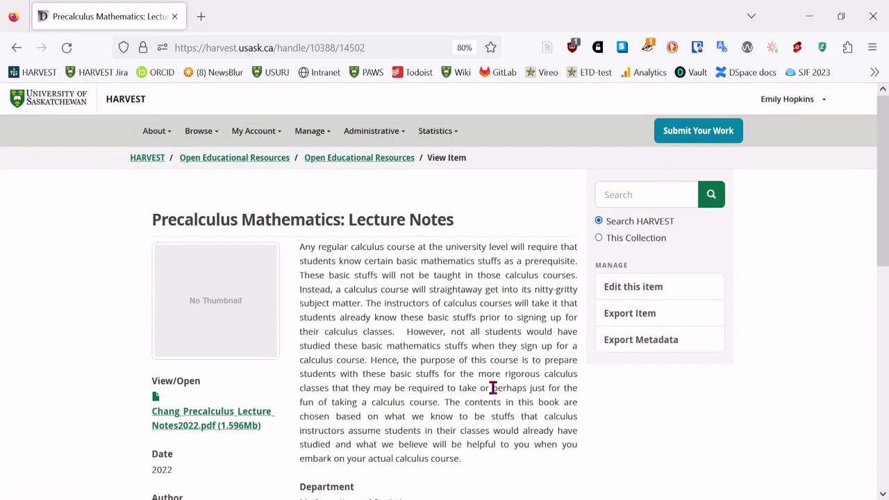